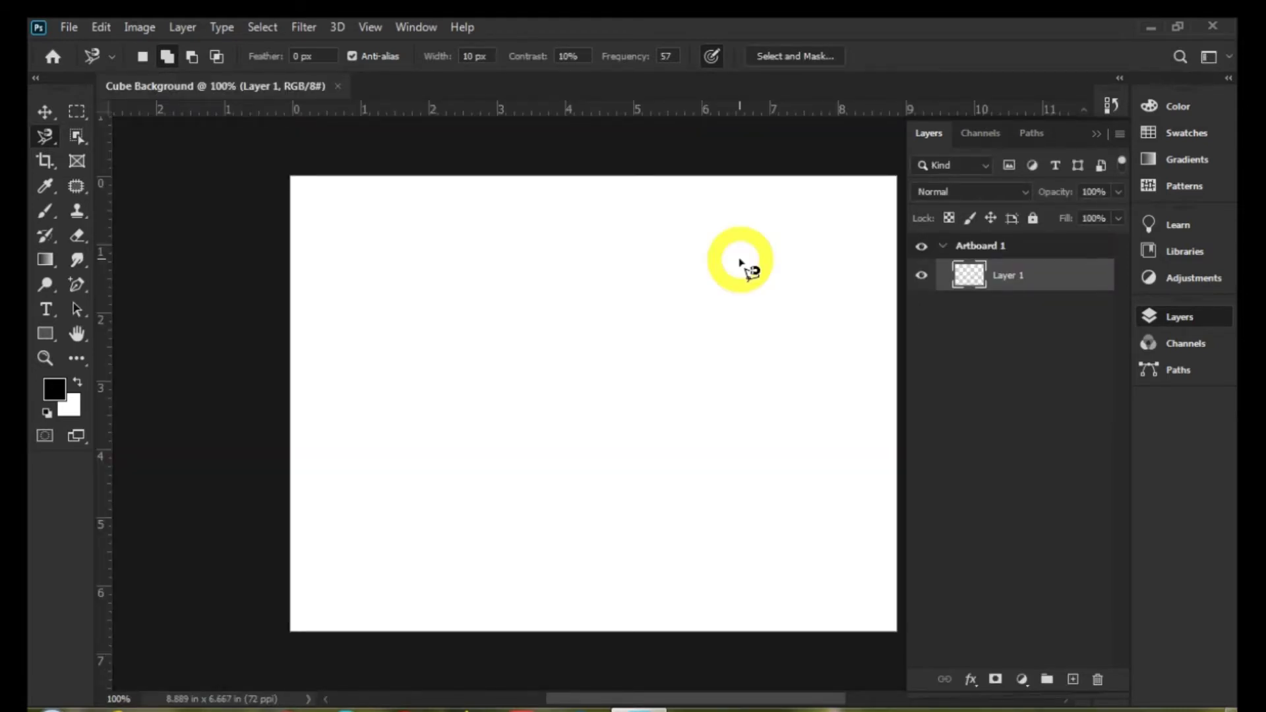
# Render a Clouds pattern on Layer 1 and reapply the filter once for a different pattern
pyautogui.click(303, 27)
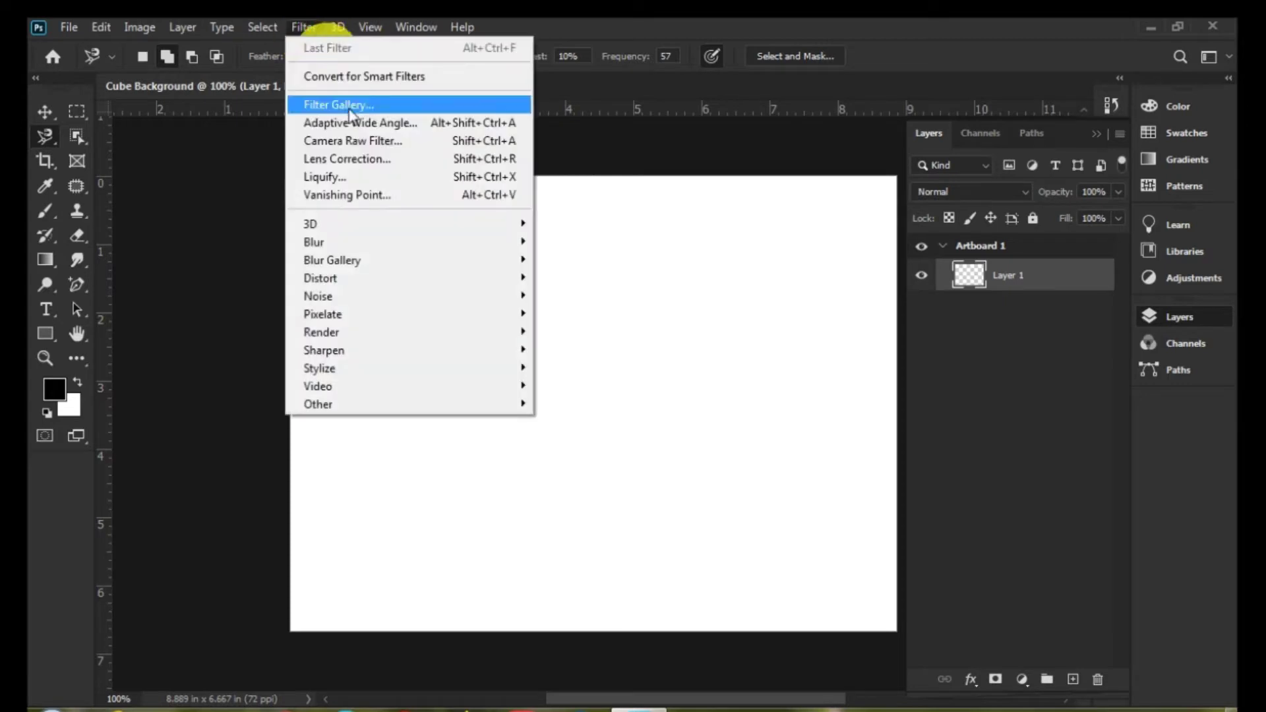
pyautogui.click(374, 332)
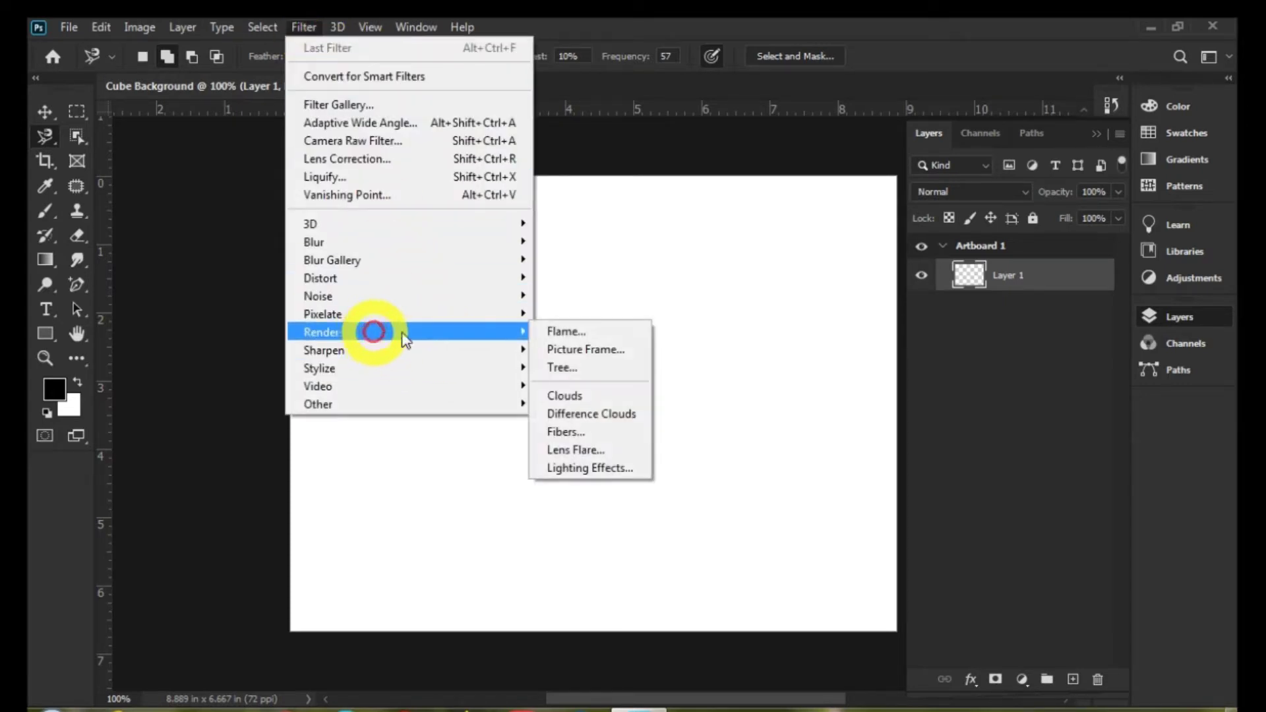
pyautogui.click(585, 397)
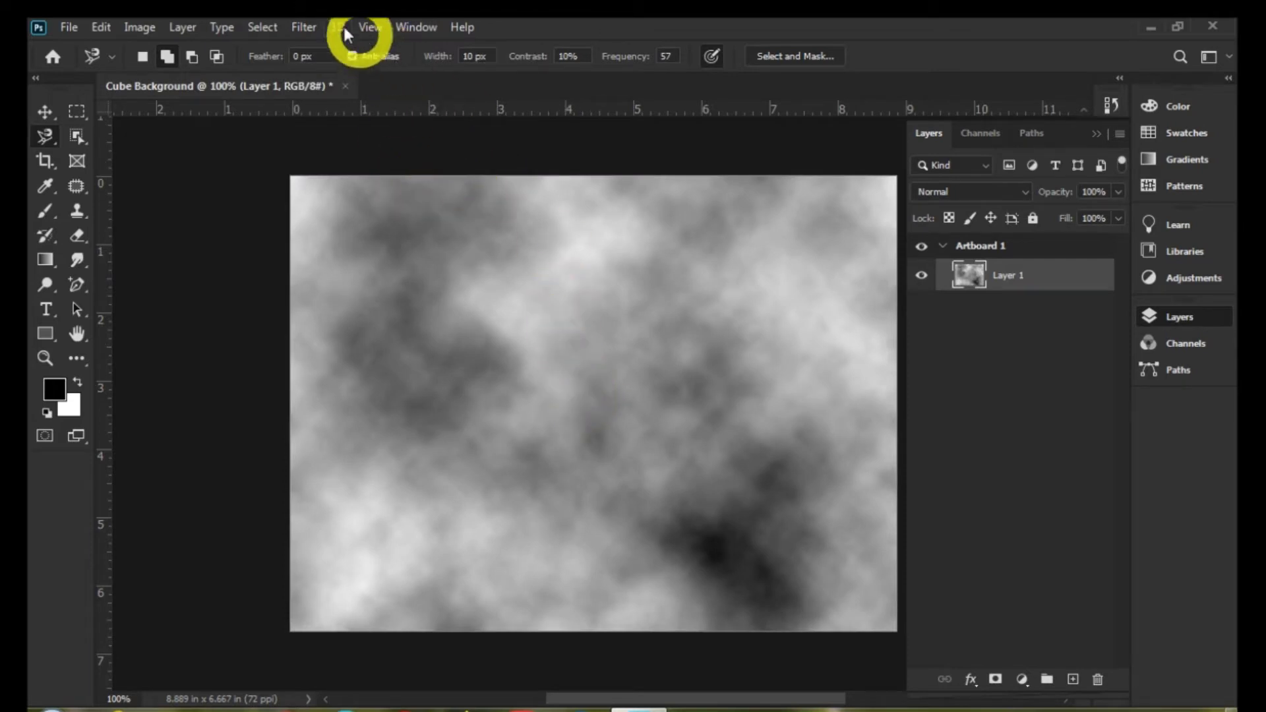
pyautogui.click(304, 26)
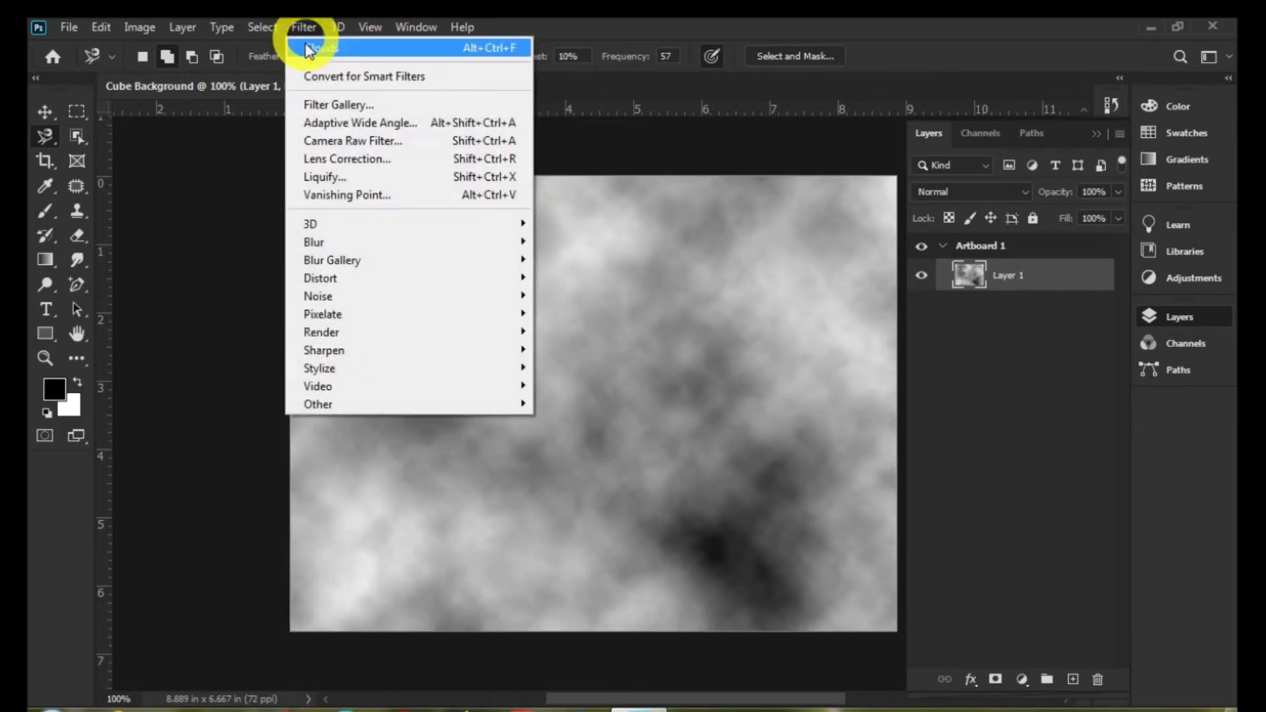
pyautogui.click(488, 50)
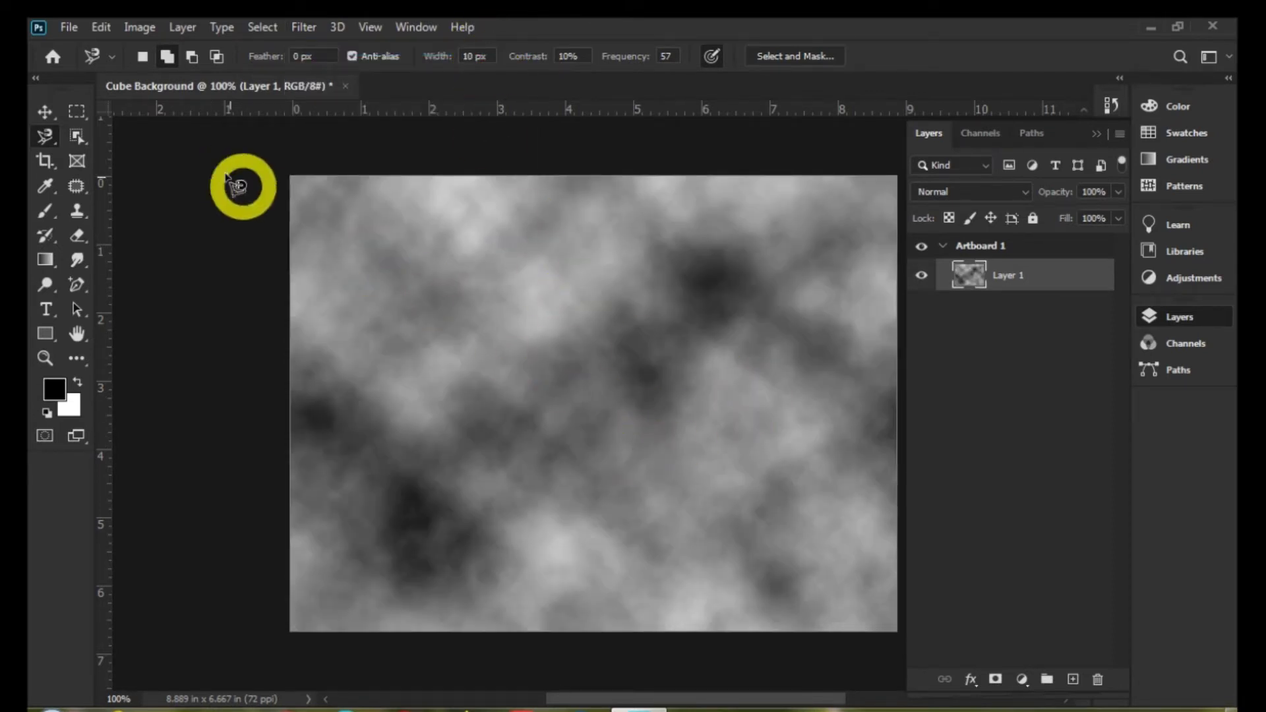
# Darken the clouds with a Levels adjustment, setting the RGB black input to 14 and the midtones to 0.87
pyautogui.click(145, 29)
pyautogui.moveTo(147, 77)
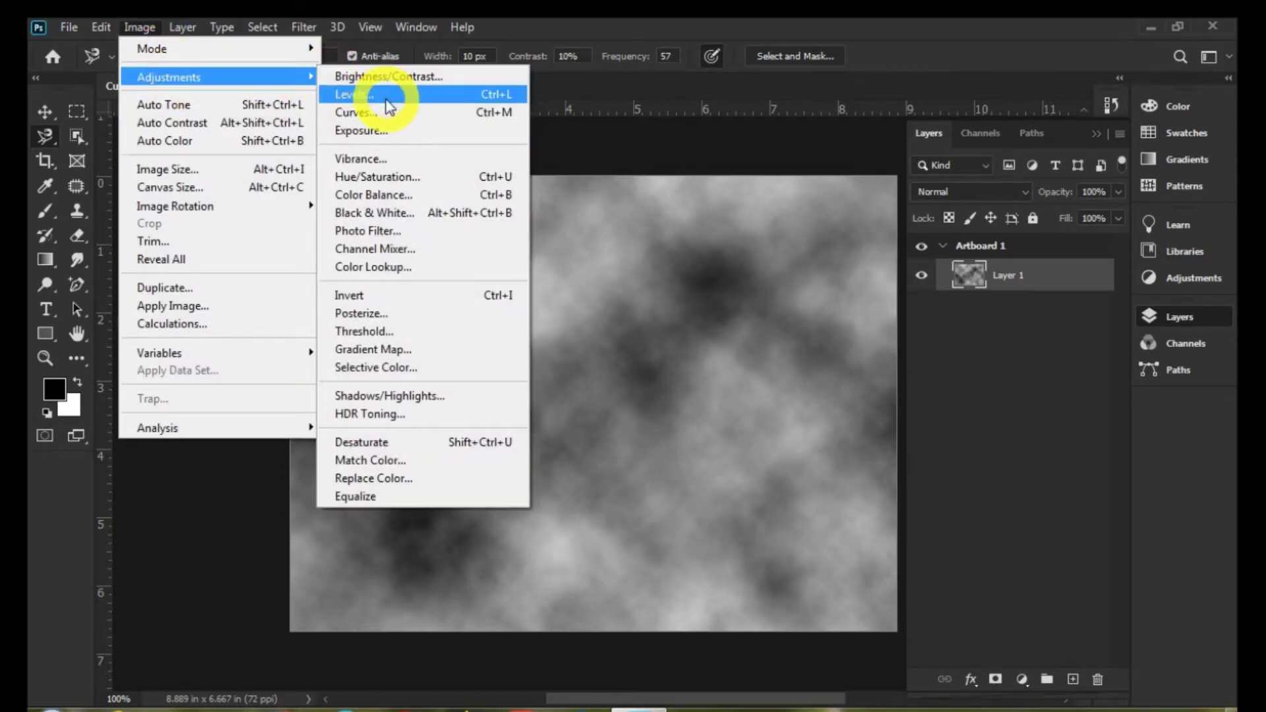
pyautogui.click(386, 98)
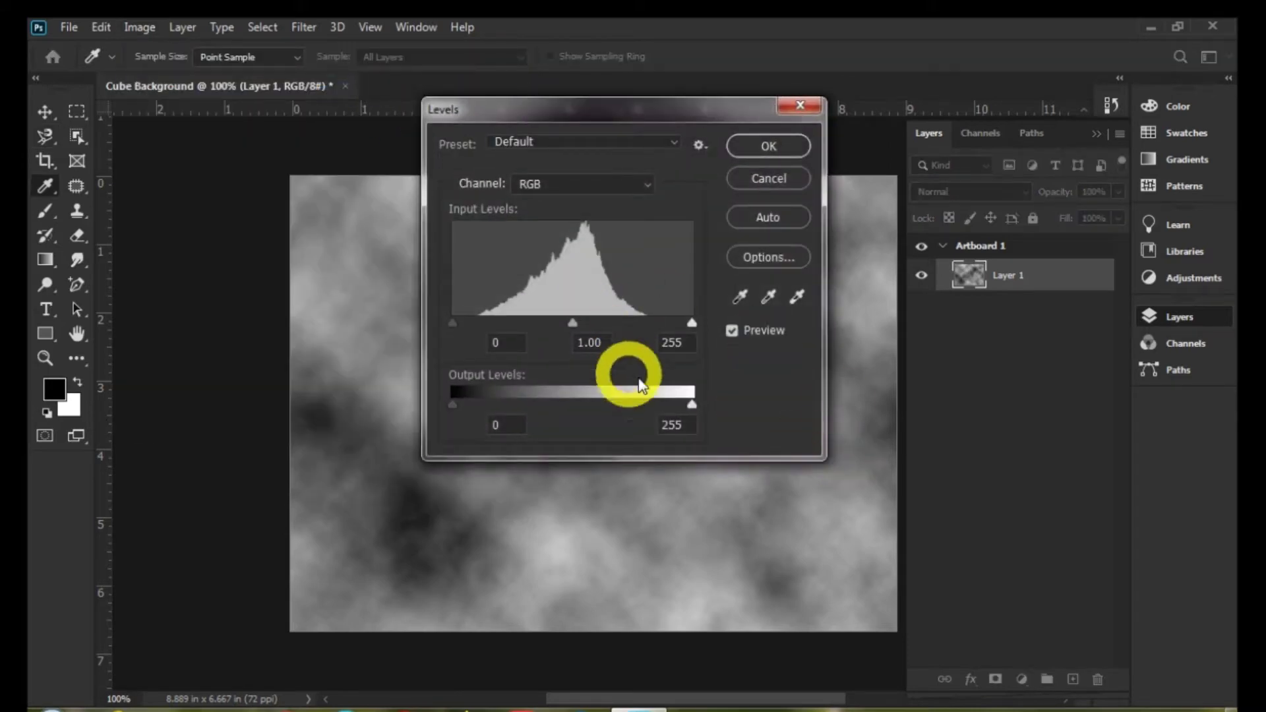
pyautogui.click(590, 141)
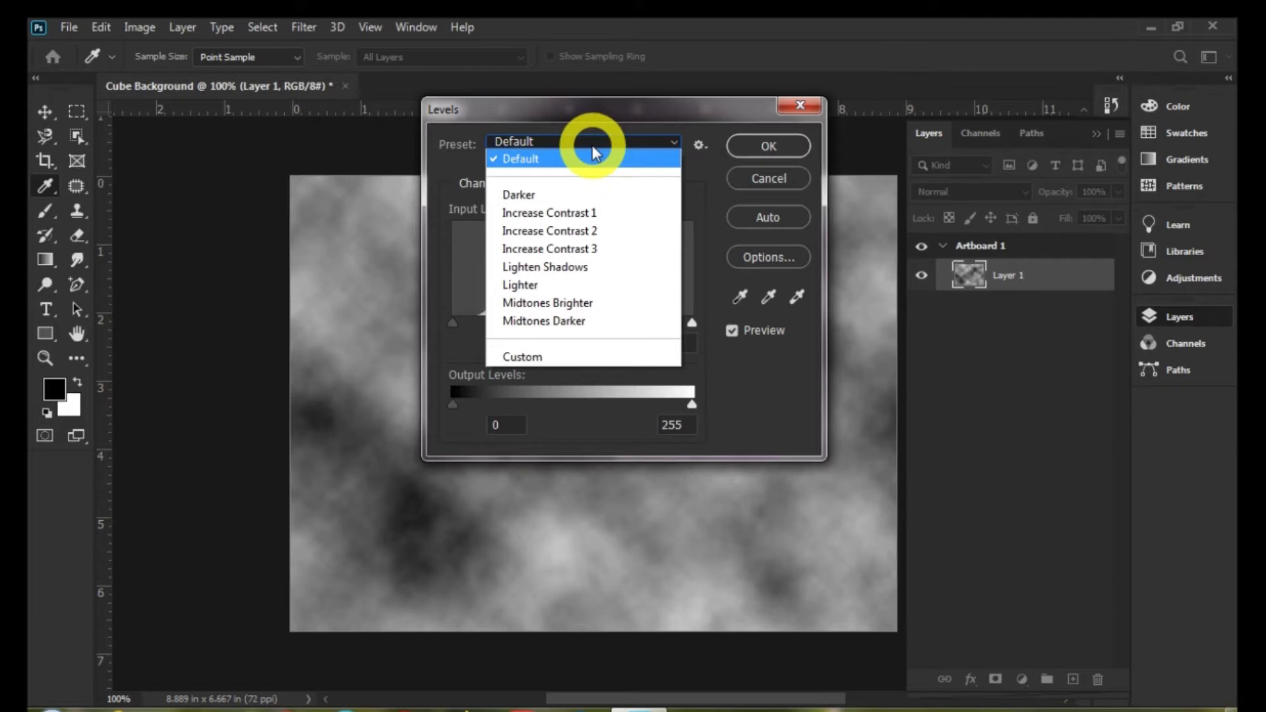
pyautogui.click(592, 150)
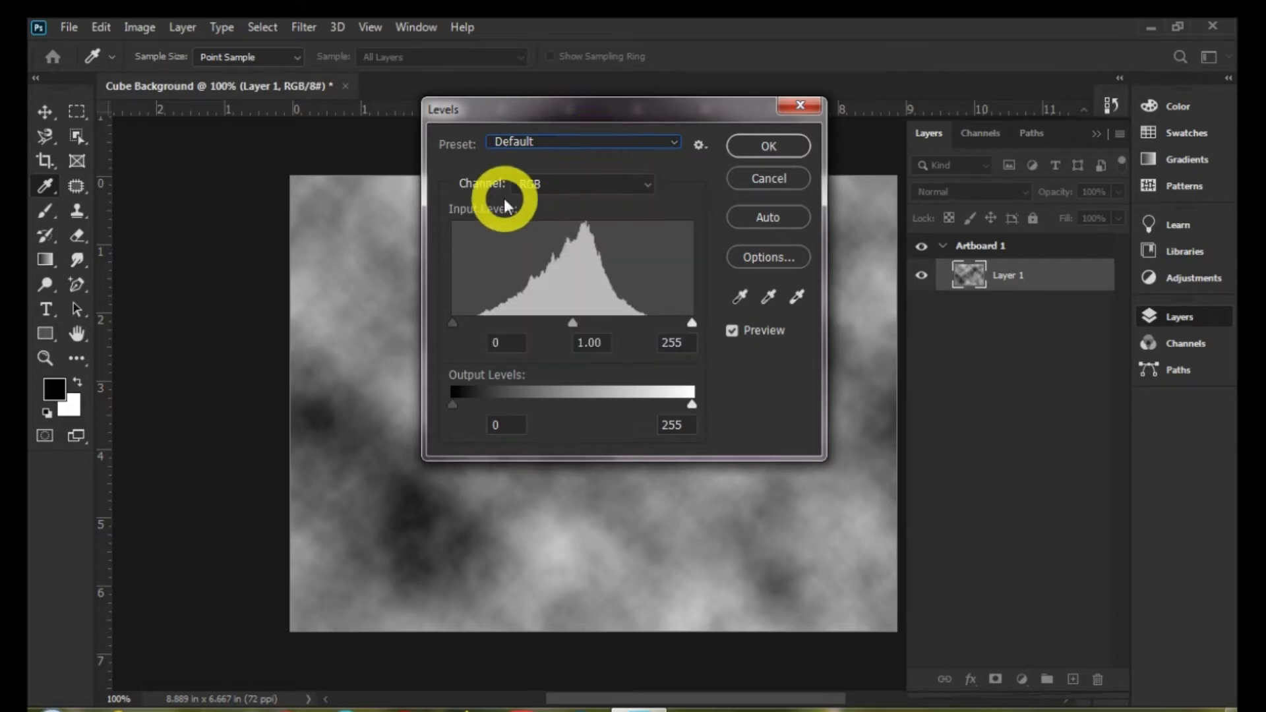
pyautogui.click(594, 186)
pyautogui.click(585, 183)
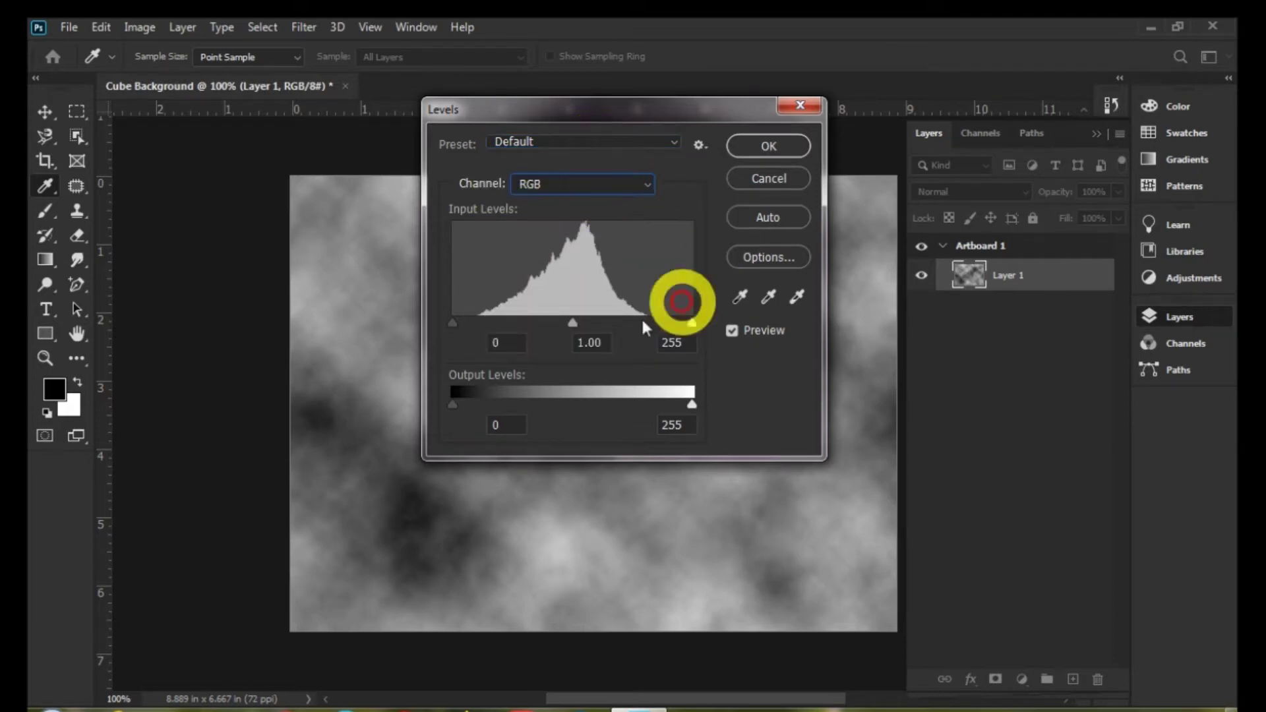
pyautogui.moveTo(574, 322); pyautogui.dragTo(583, 322)
pyautogui.moveTo(454, 323)
pyautogui.mouseDown()
pyautogui.moveTo(486, 328)
pyautogui.moveTo(461, 330)
pyautogui.mouseUp()
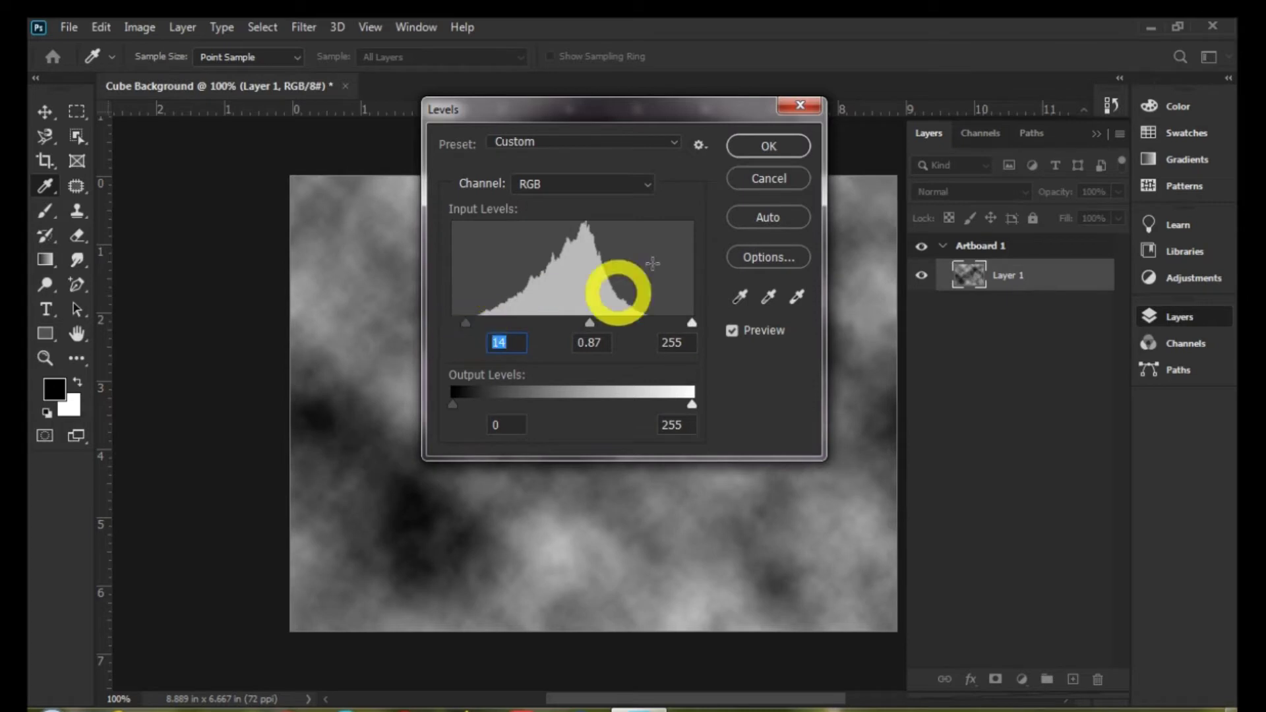
pyautogui.click(768, 146)
pyautogui.press('l')
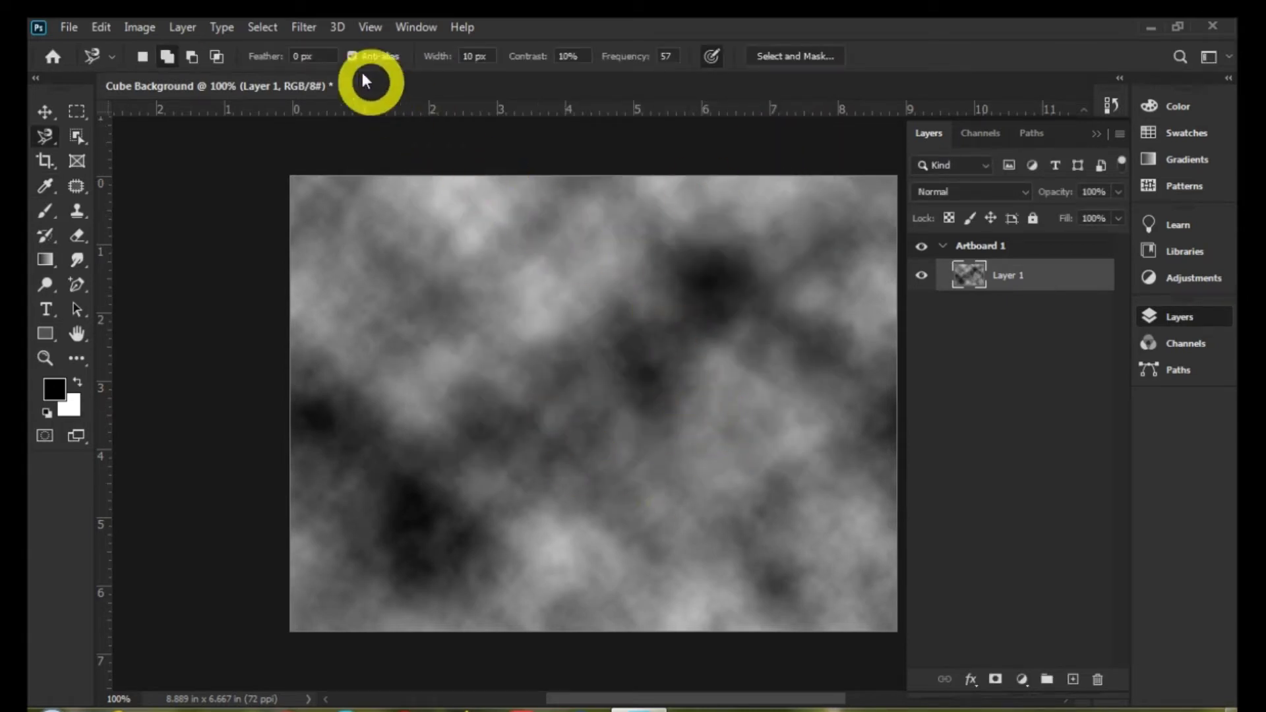
# Pixelate the clouds with the Mosaic filter at a cell size of 40 square
pyautogui.click(310, 29)
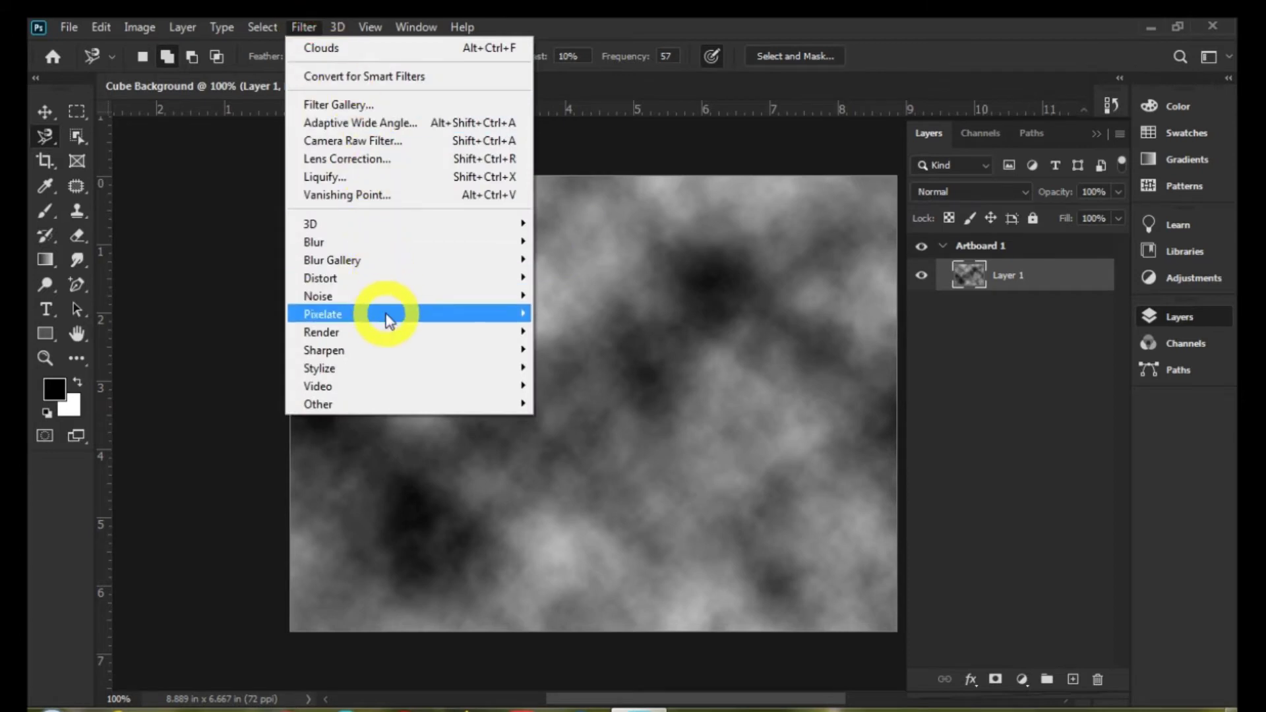
pyautogui.moveTo(390, 323)
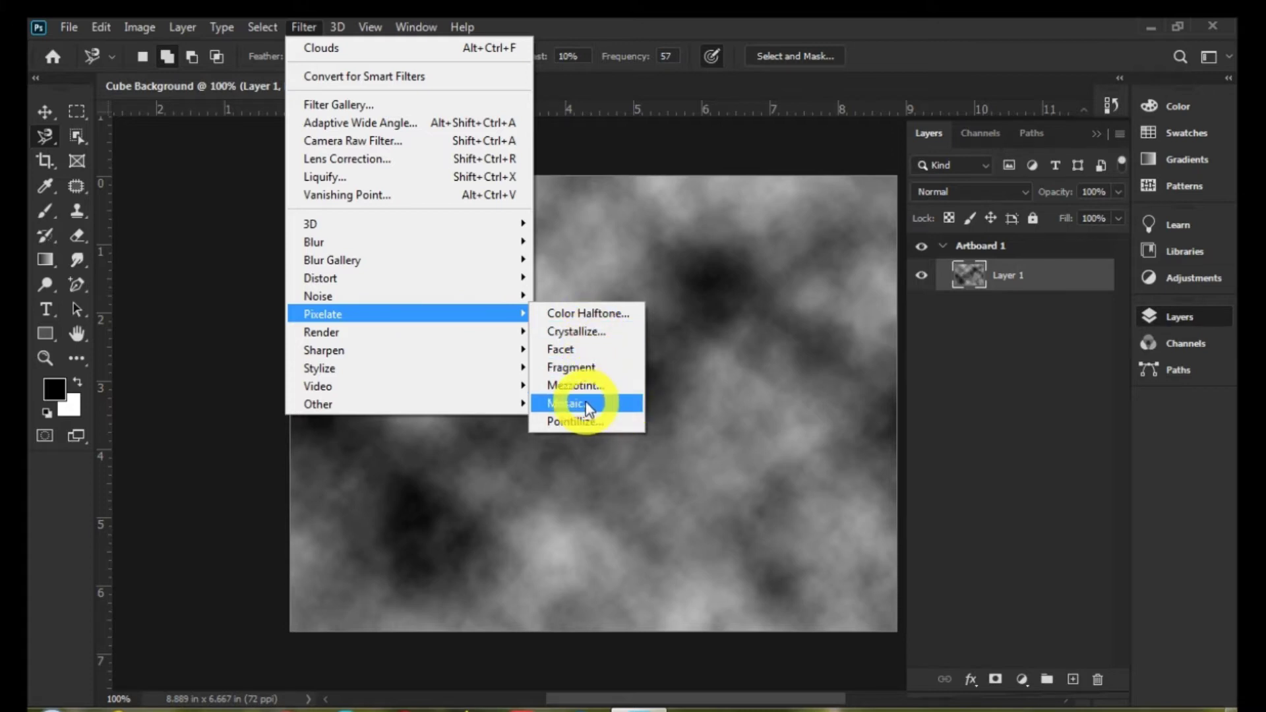
pyautogui.click(619, 406)
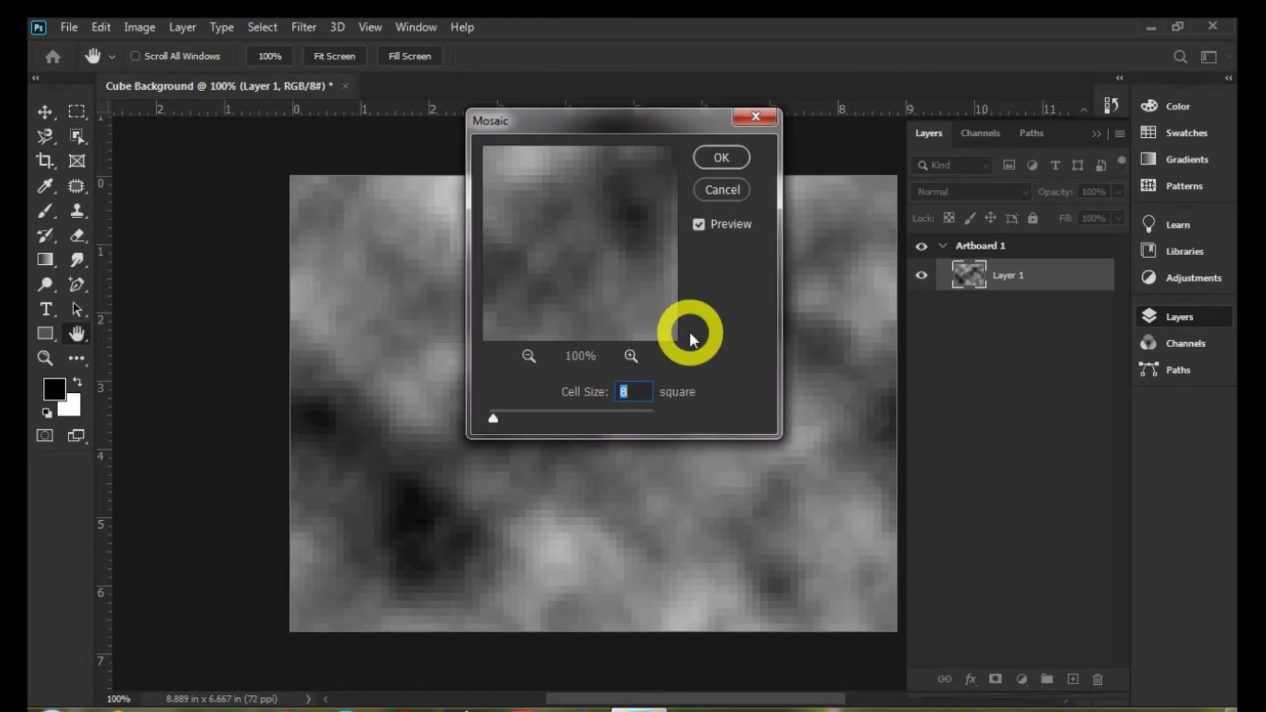
pyautogui.write('40')
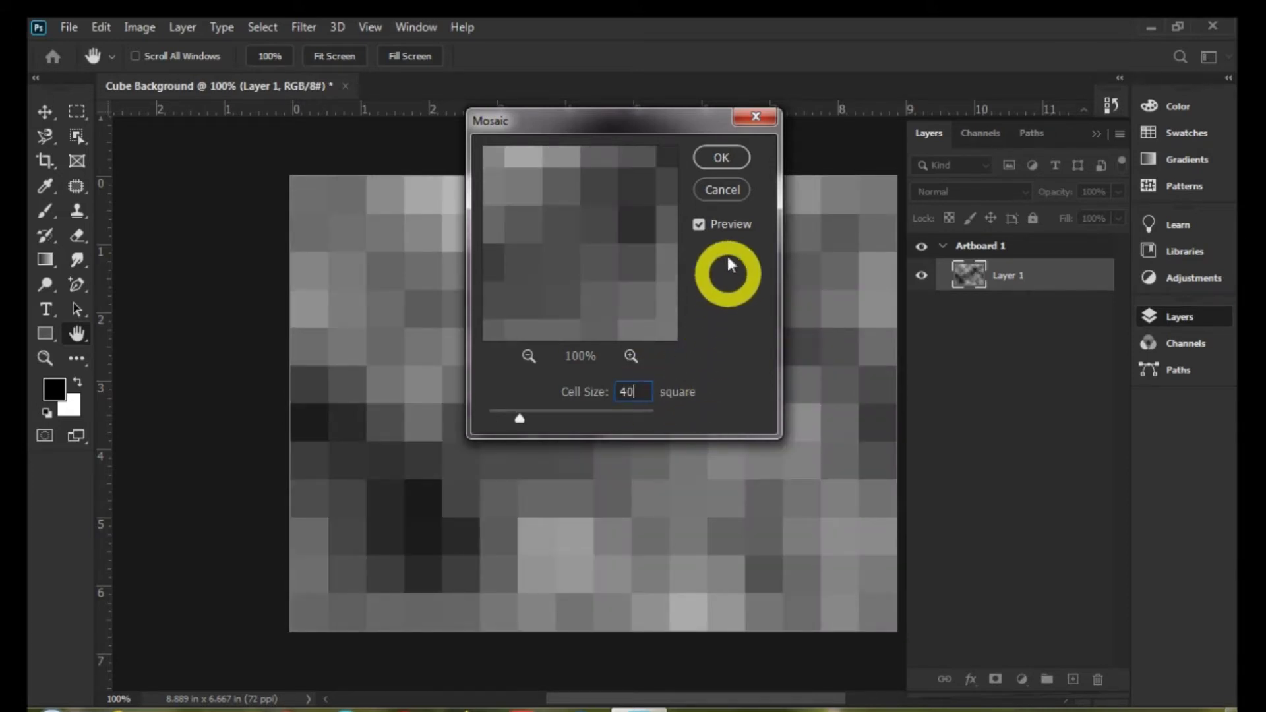
pyautogui.click(735, 158)
pyautogui.press('l')
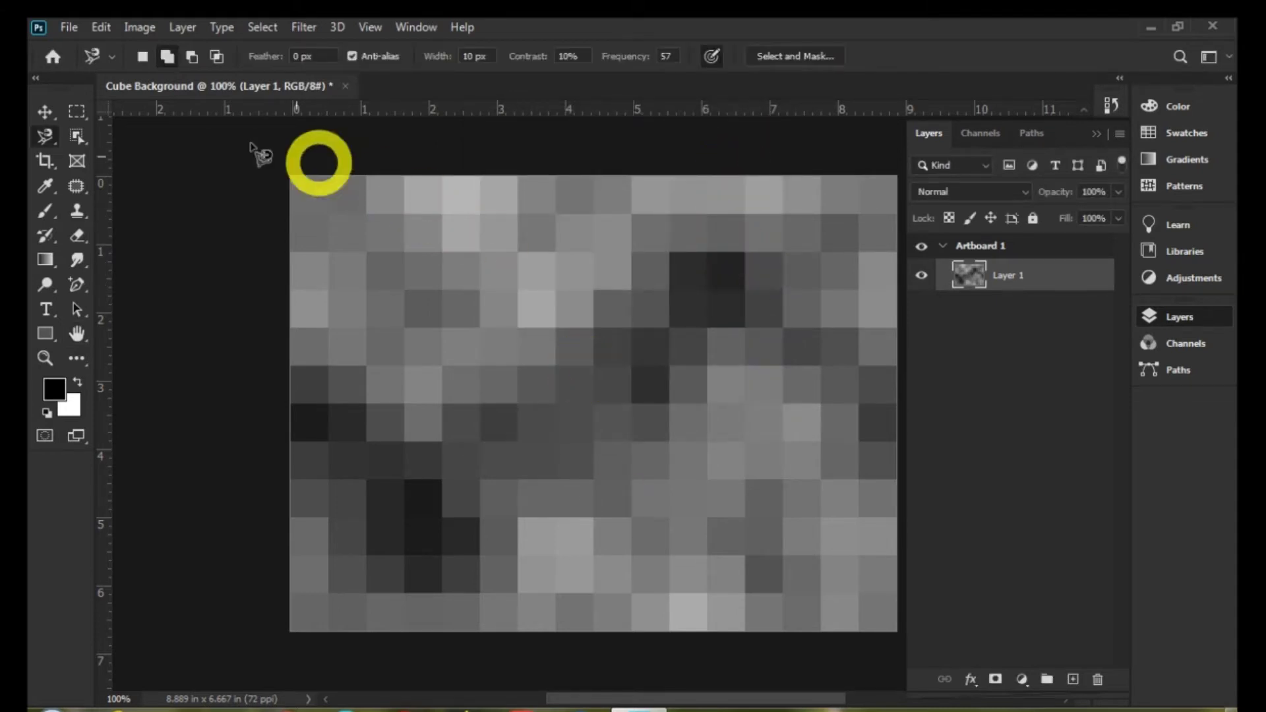
# Start a Hue/Saturation adjustment on the mosaic with Colorize enabled and set the hue to 190
pyautogui.click(139, 27)
pyautogui.moveTo(163, 85)
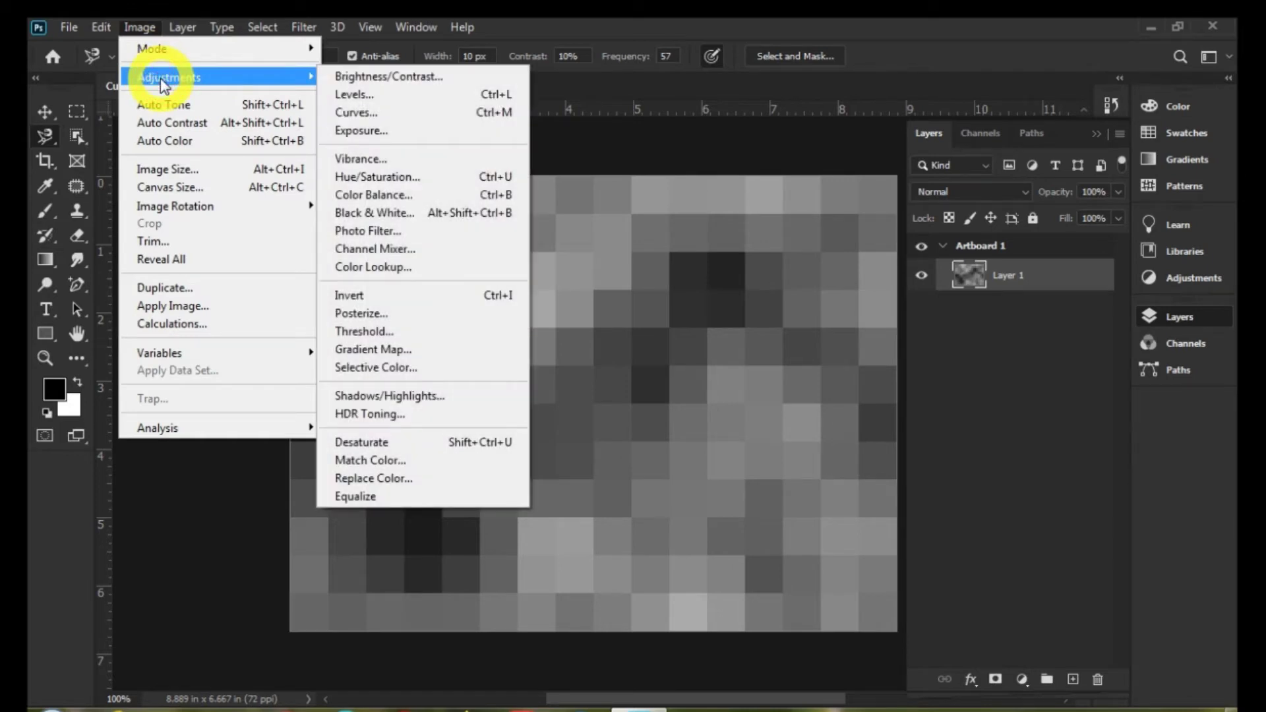
pyautogui.click(377, 177)
pyautogui.moveTo(860, 251); pyautogui.dragTo(987, 366)
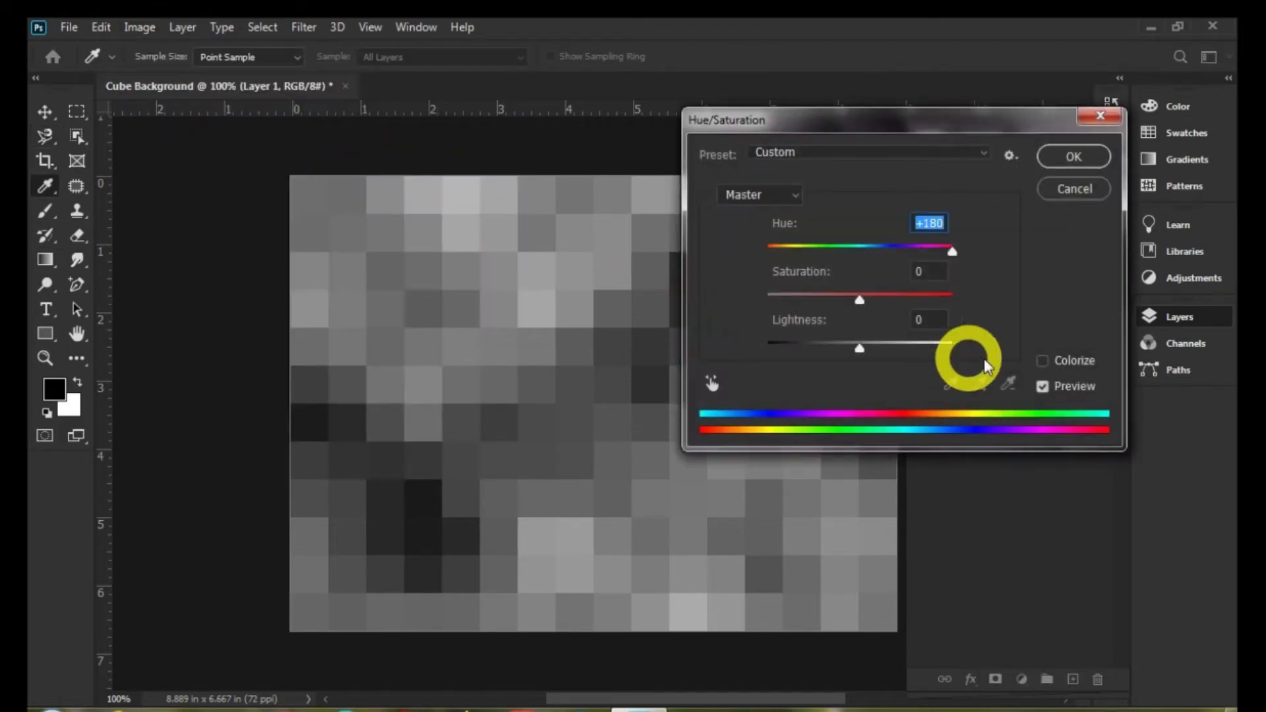
pyautogui.click(1042, 360)
pyautogui.doubleClick(919, 223)
pyautogui.write('190')
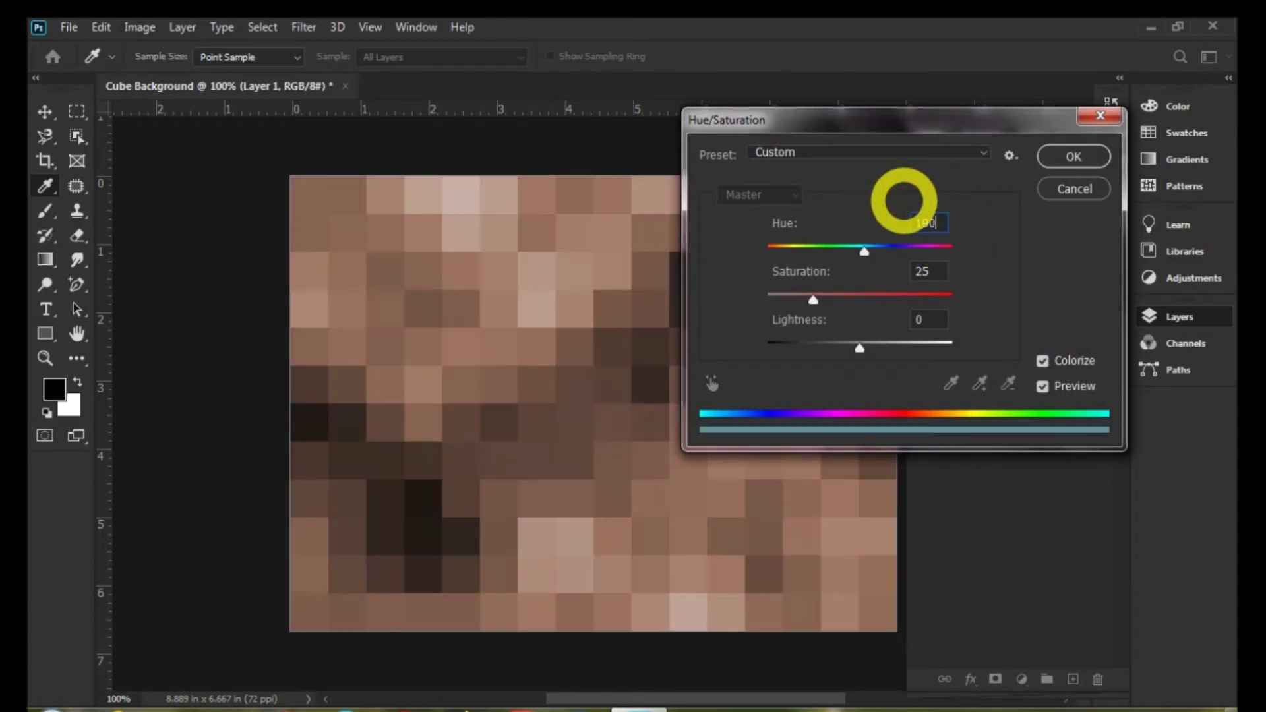
# Set the colorize saturation to 40 and lightness to 4, and apply the adjustment
pyautogui.doubleClick(922, 271)
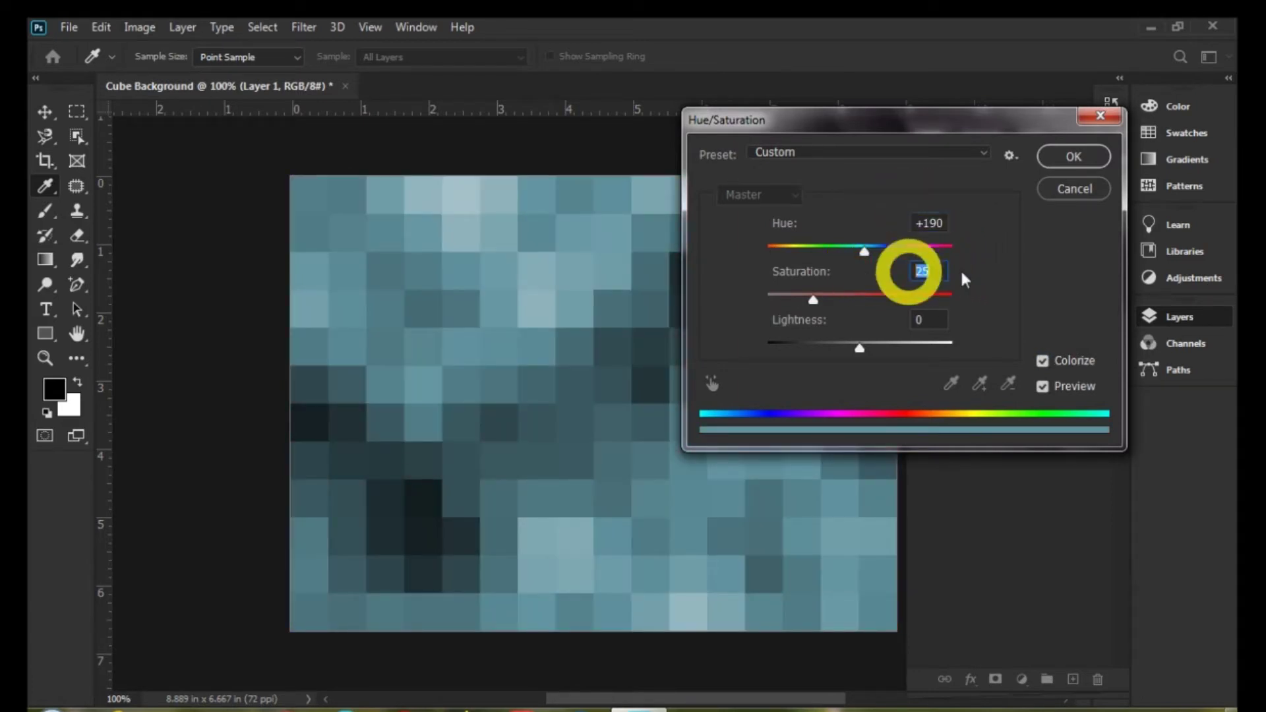
pyautogui.write('40')
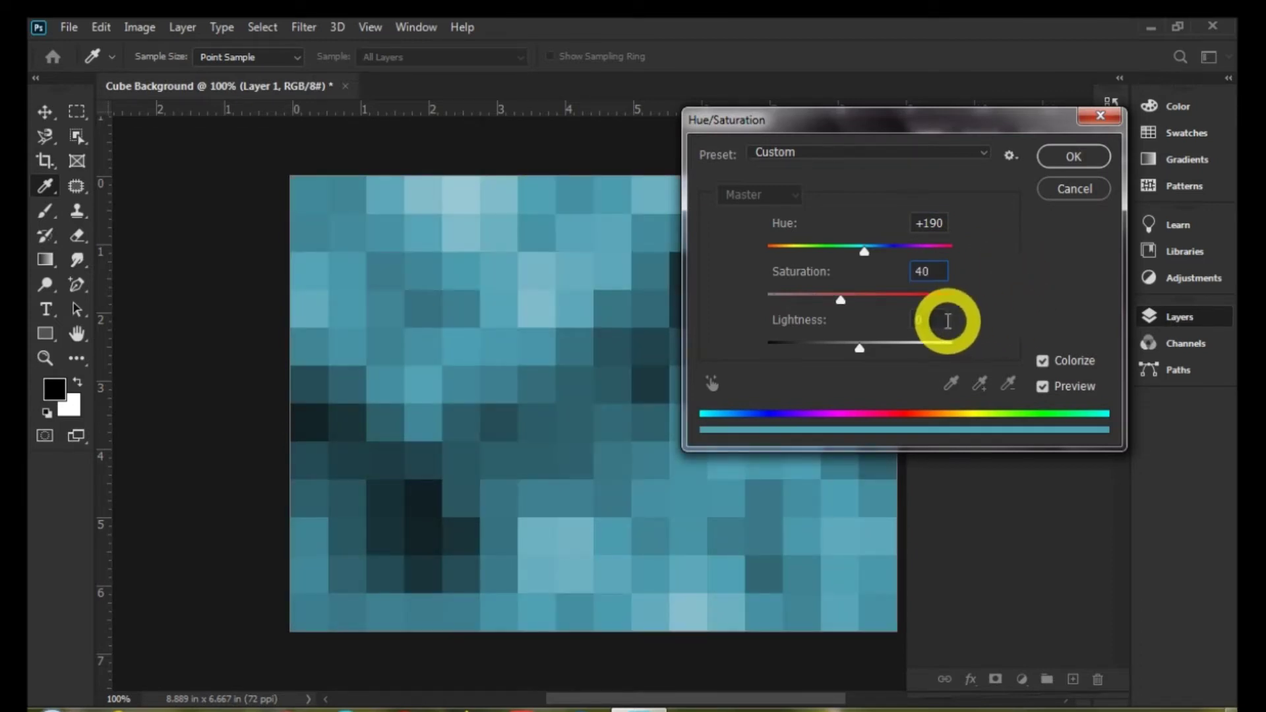
pyautogui.press('Tab')
pyautogui.write('4')
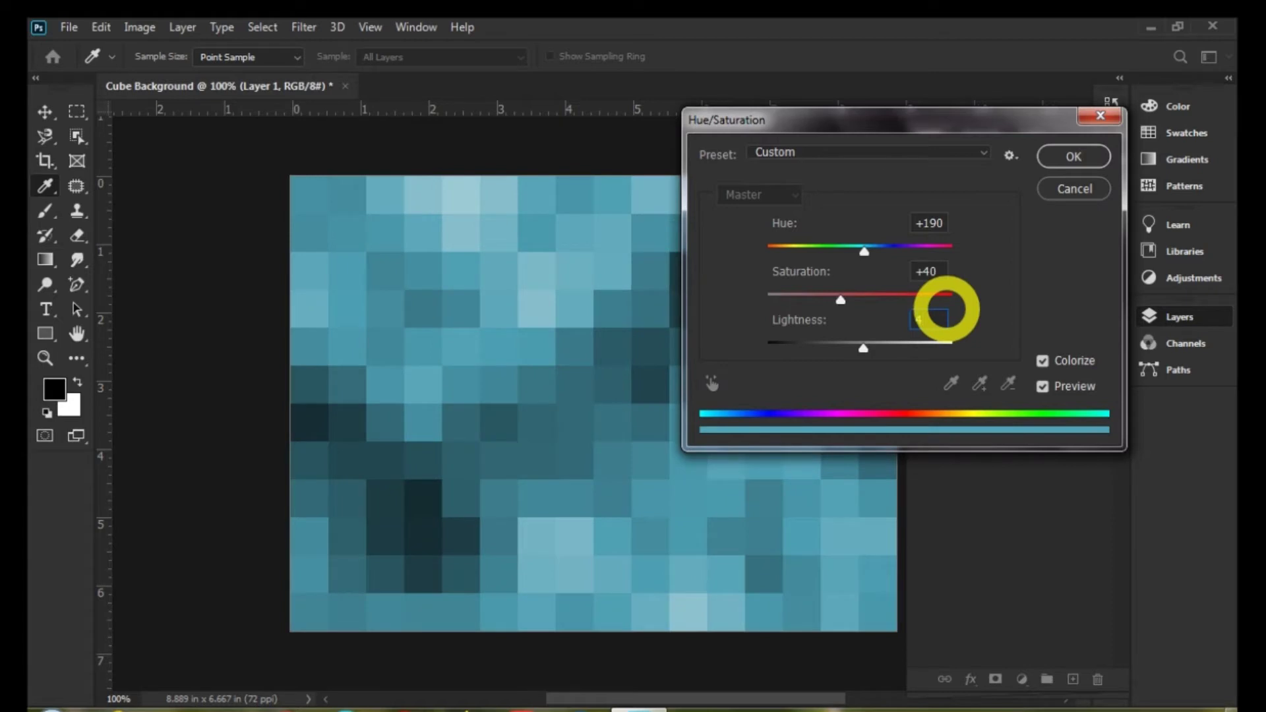
pyautogui.click(1073, 157)
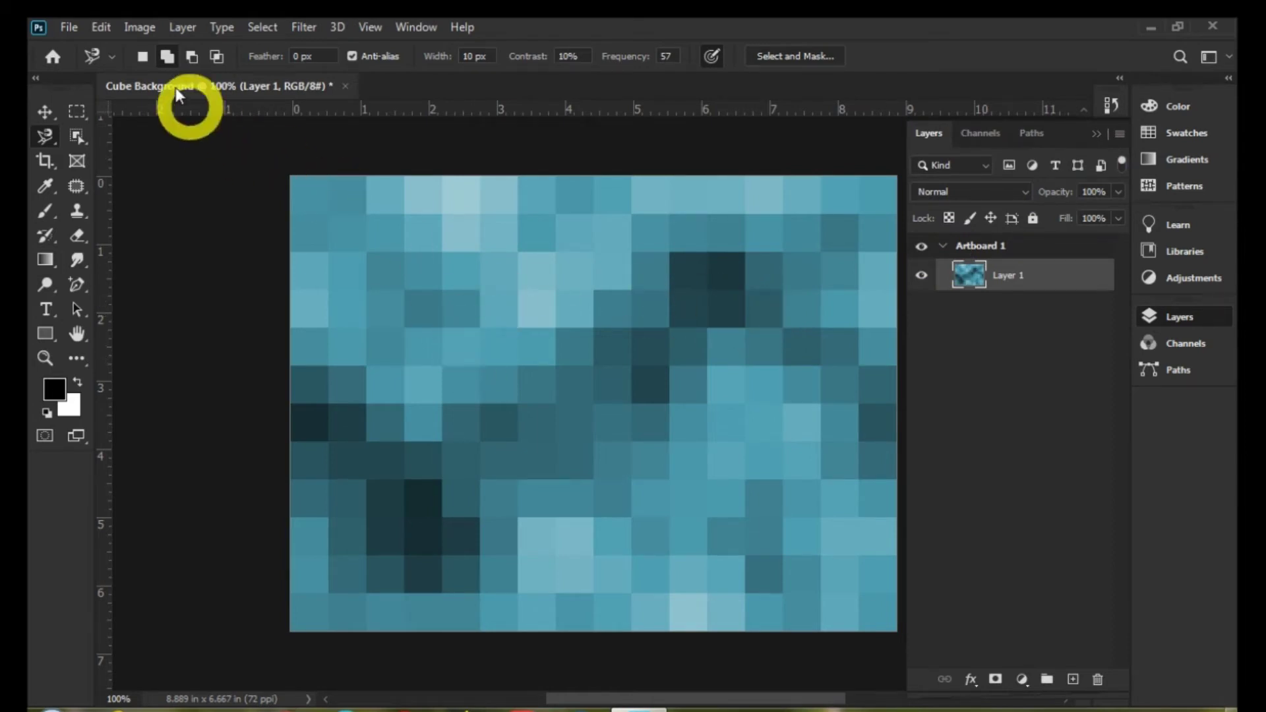
# Deepen the shadows of the blue mosaic with a Levels adjustment by raising the RGB black input level
pyautogui.click(142, 28)
pyautogui.moveTo(249, 77)
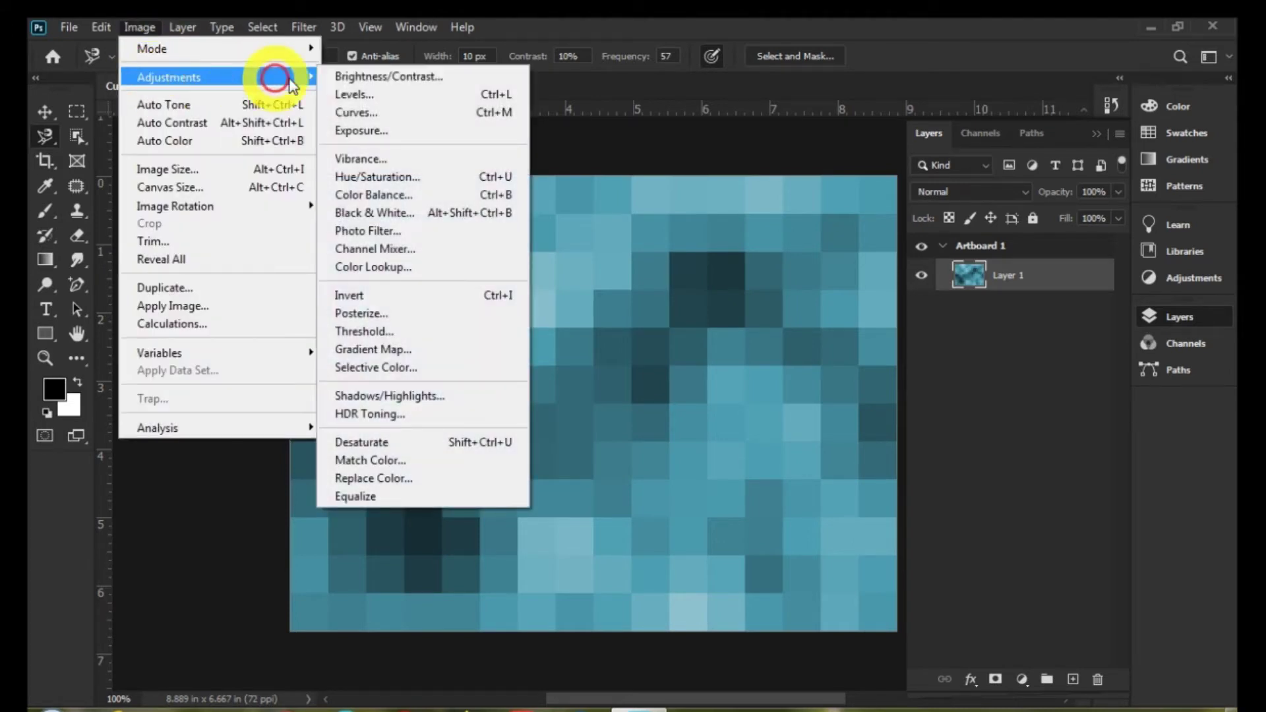
pyautogui.click(417, 94)
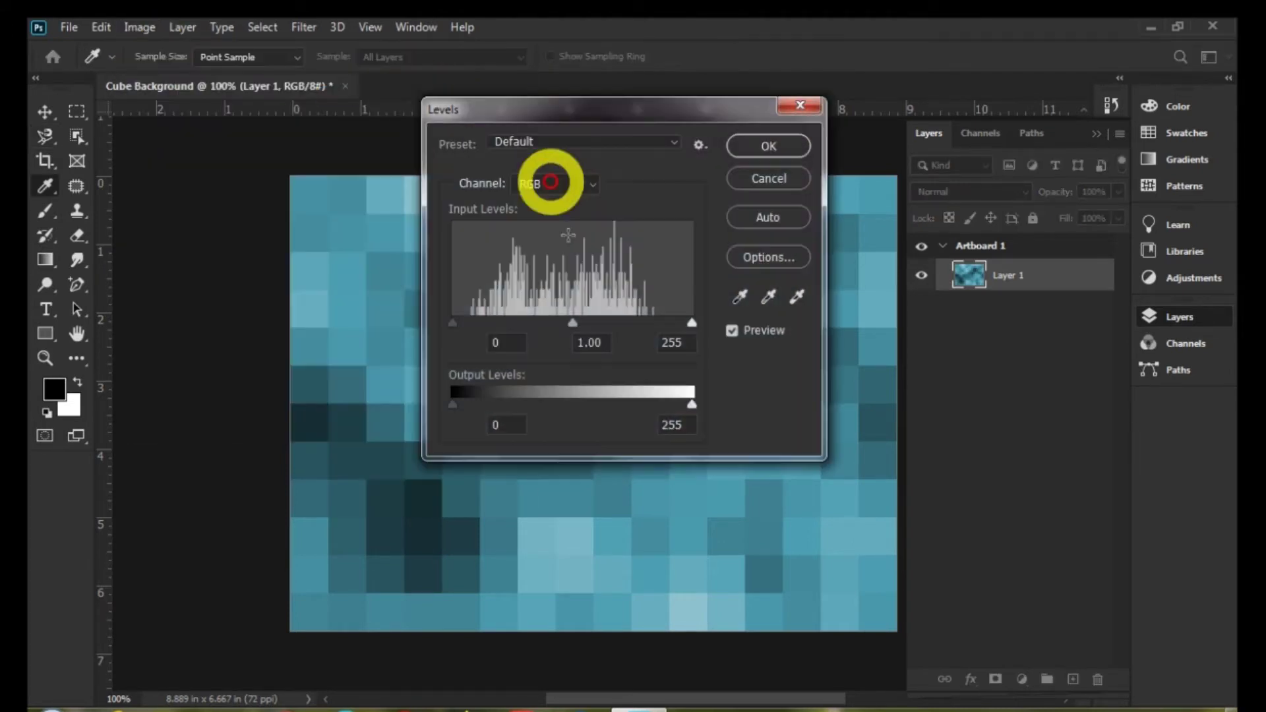
pyautogui.moveTo(452, 323); pyautogui.dragTo(500, 326)
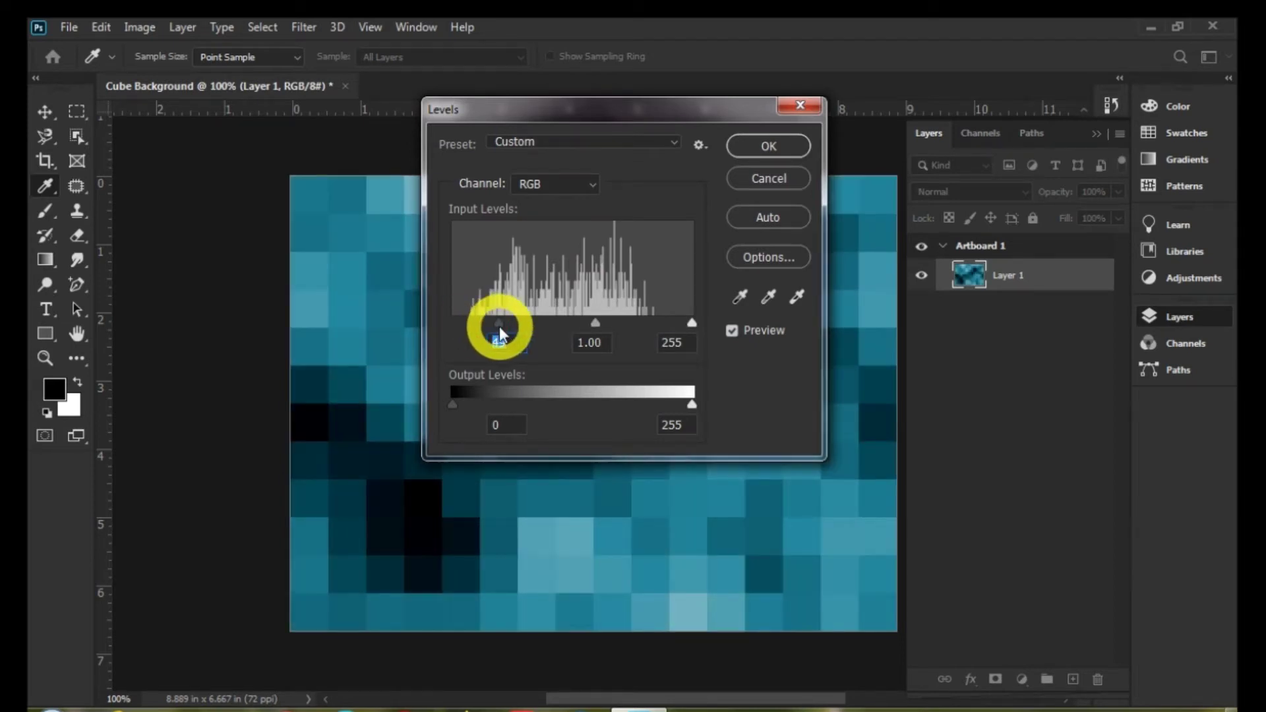
pyautogui.moveTo(497, 326); pyautogui.dragTo(497, 320)
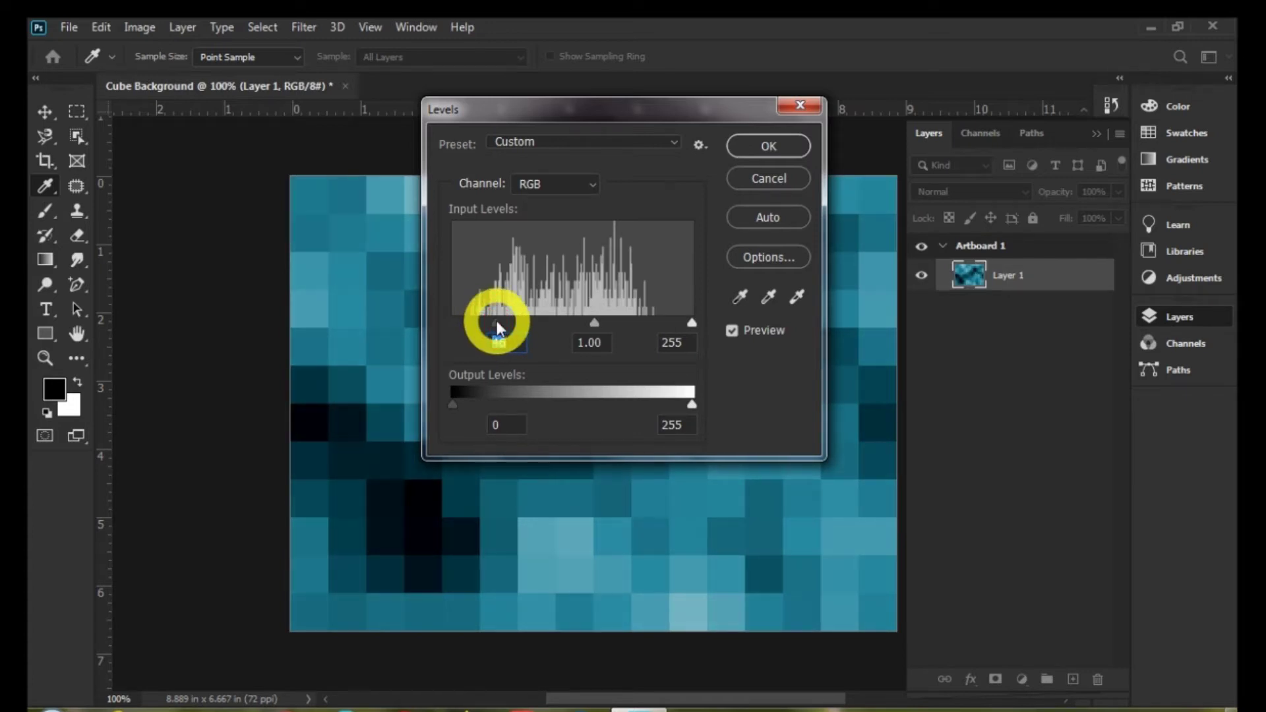
pyautogui.click(754, 152)
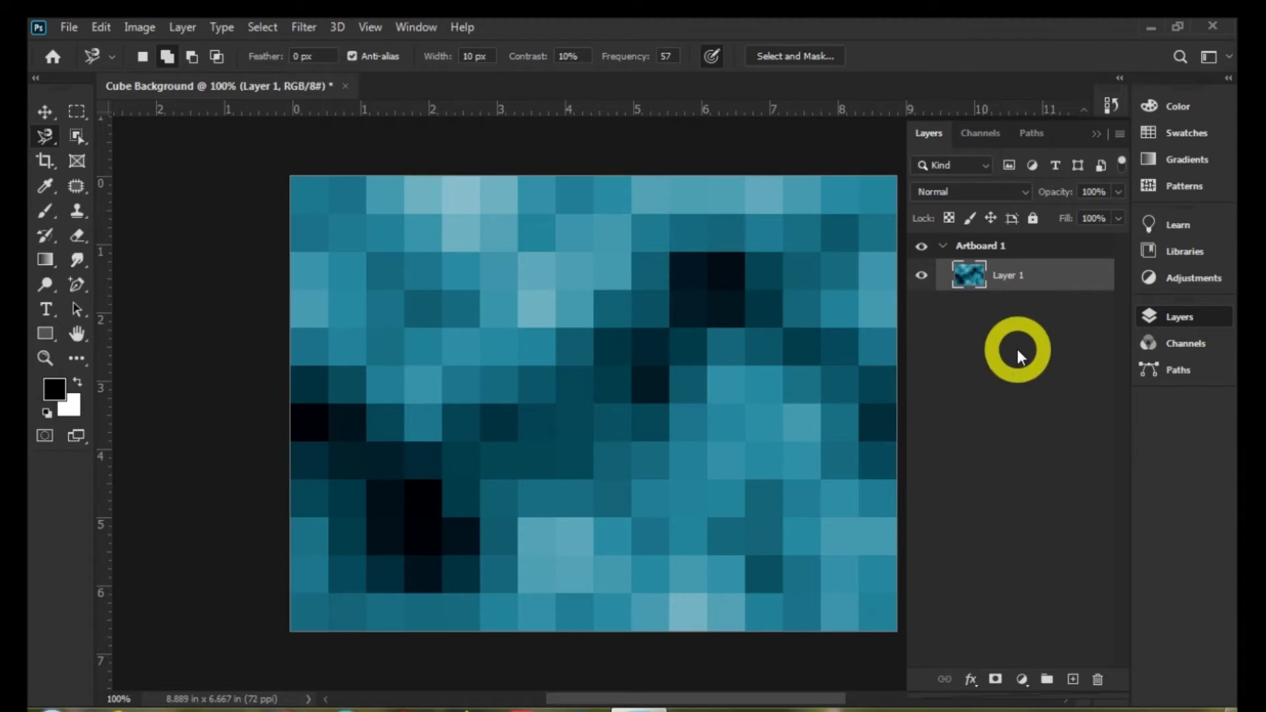
# Duplicate Layer 1 and hide the duplicate, leaving the original layer active
pyautogui.hotkey('ctrl', 'j')
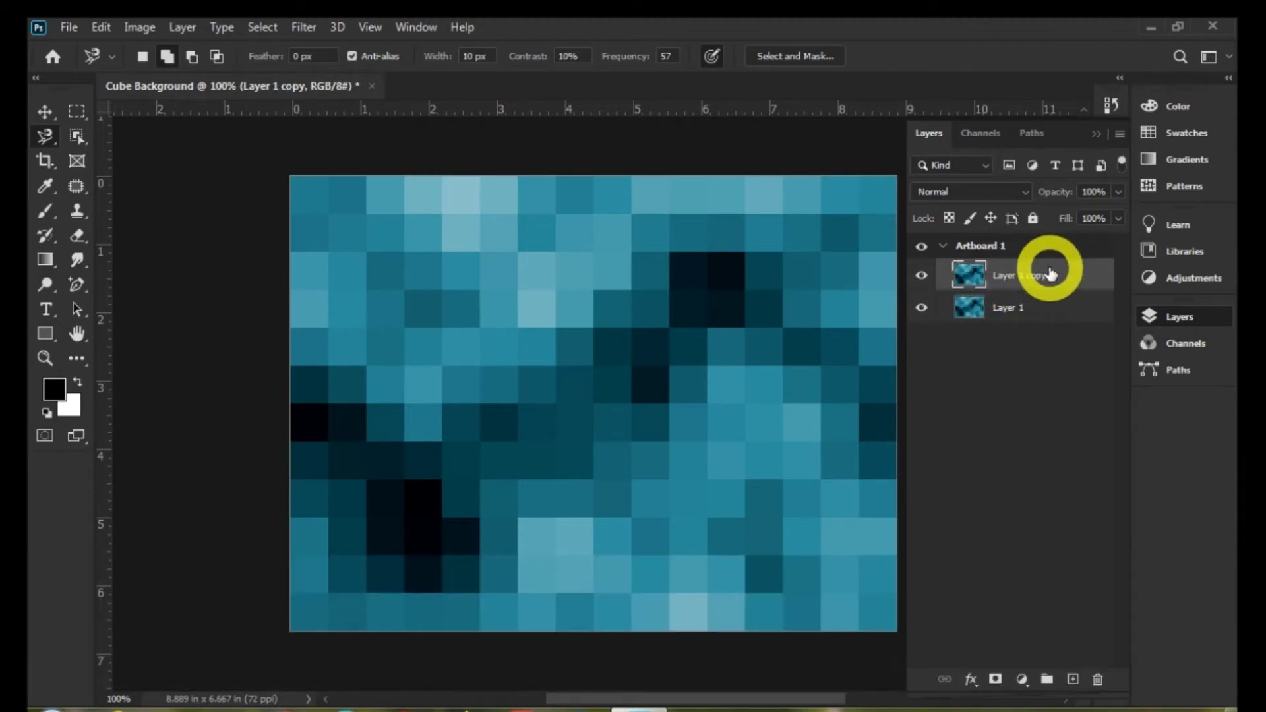
pyautogui.click(921, 275)
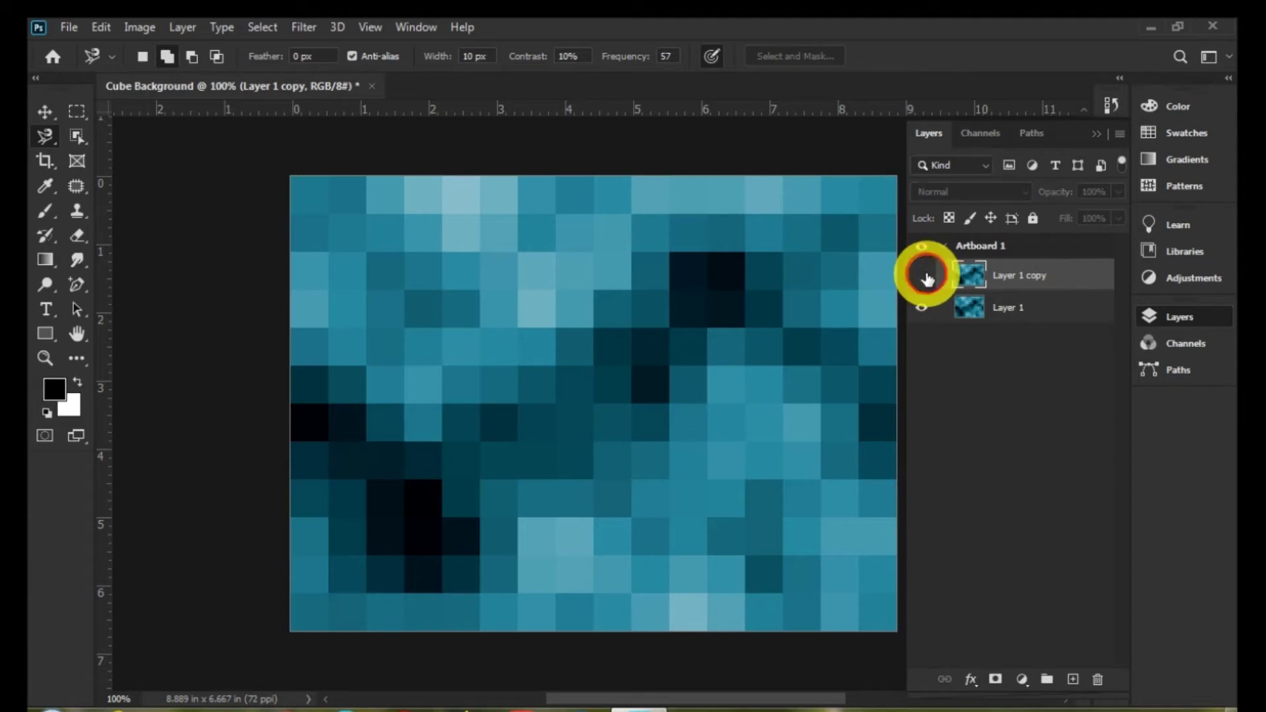
pyautogui.click(1020, 305)
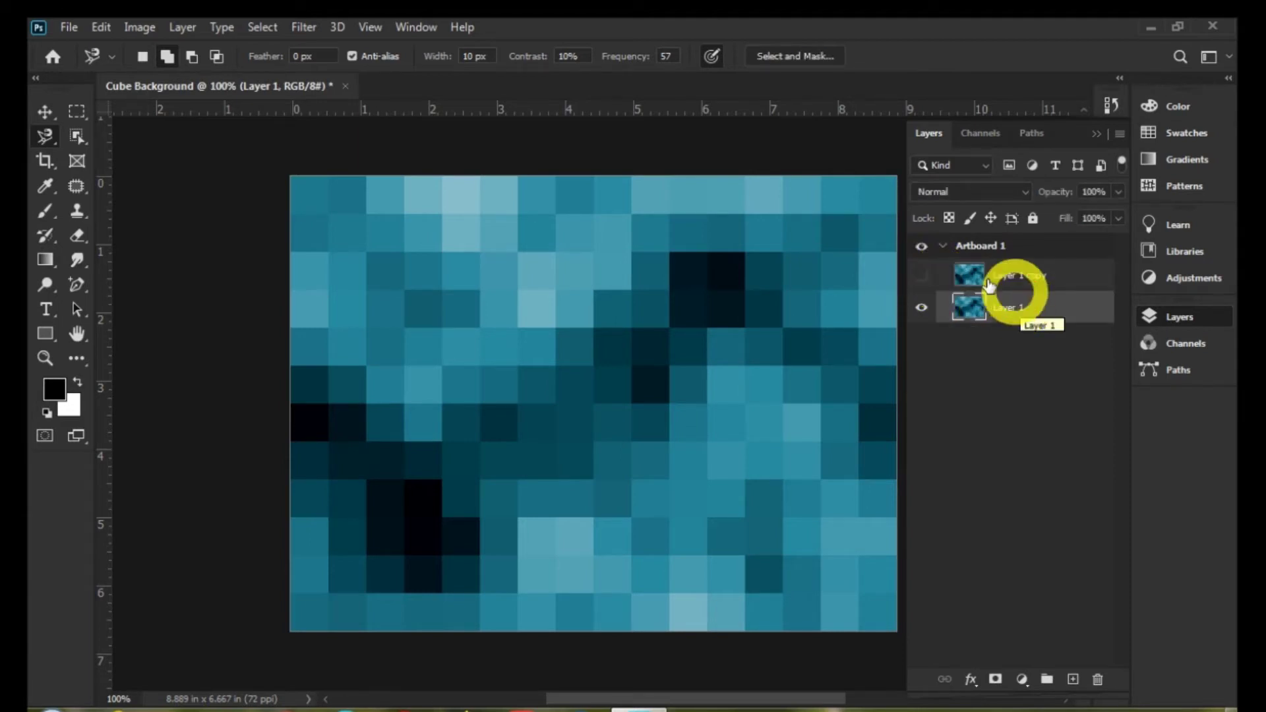
# Start a Wave distortion on Layer 1 with the Square type and a wavelength from 132 to 393
pyautogui.click(304, 29)
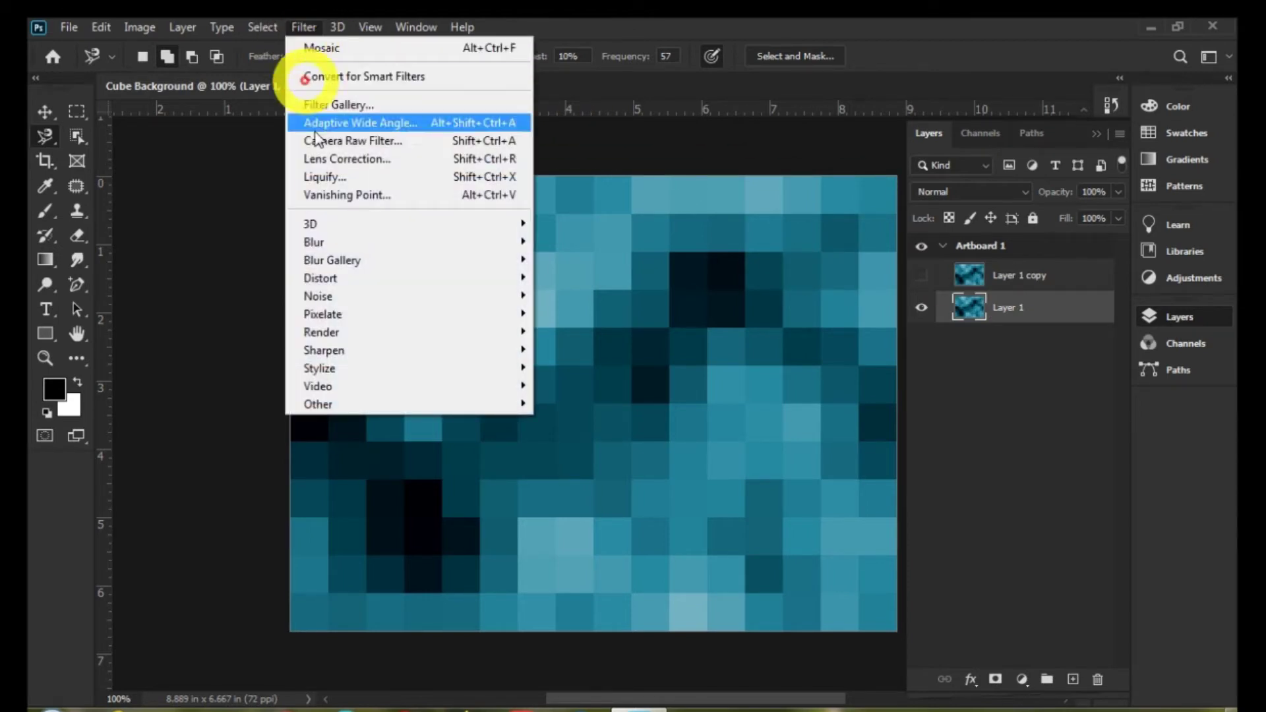
pyautogui.moveTo(473, 282)
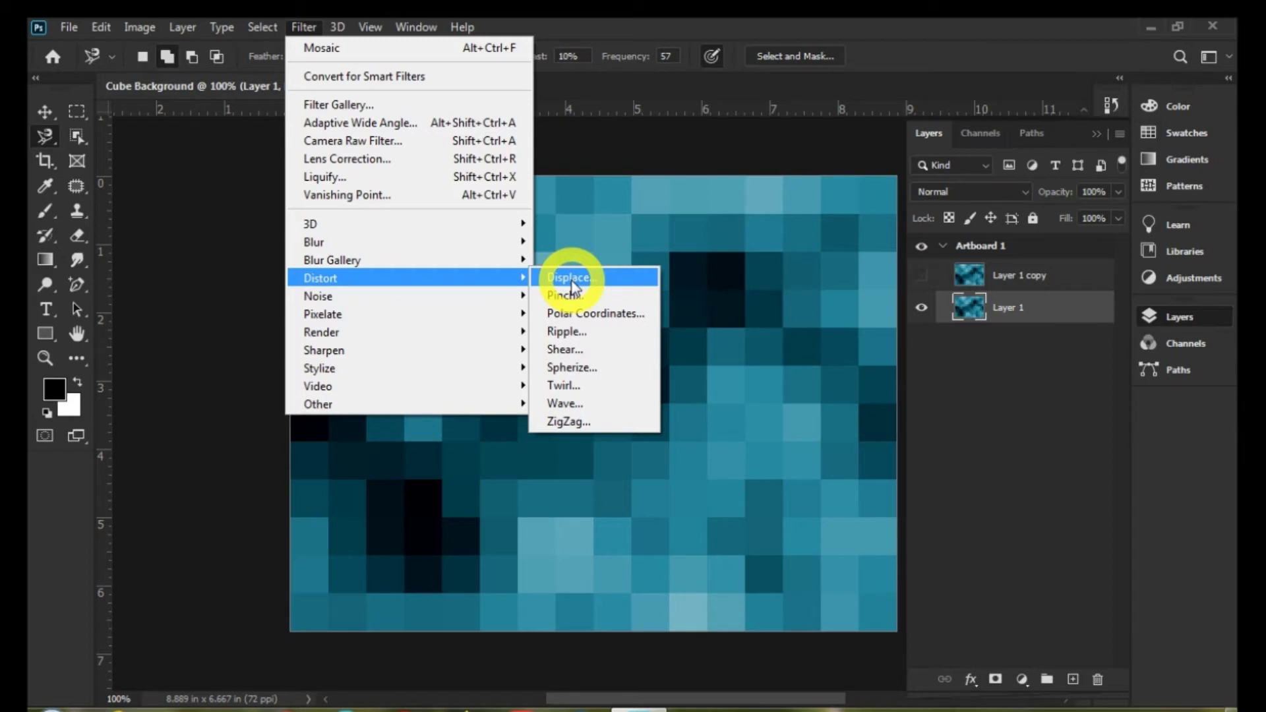
pyautogui.click(611, 409)
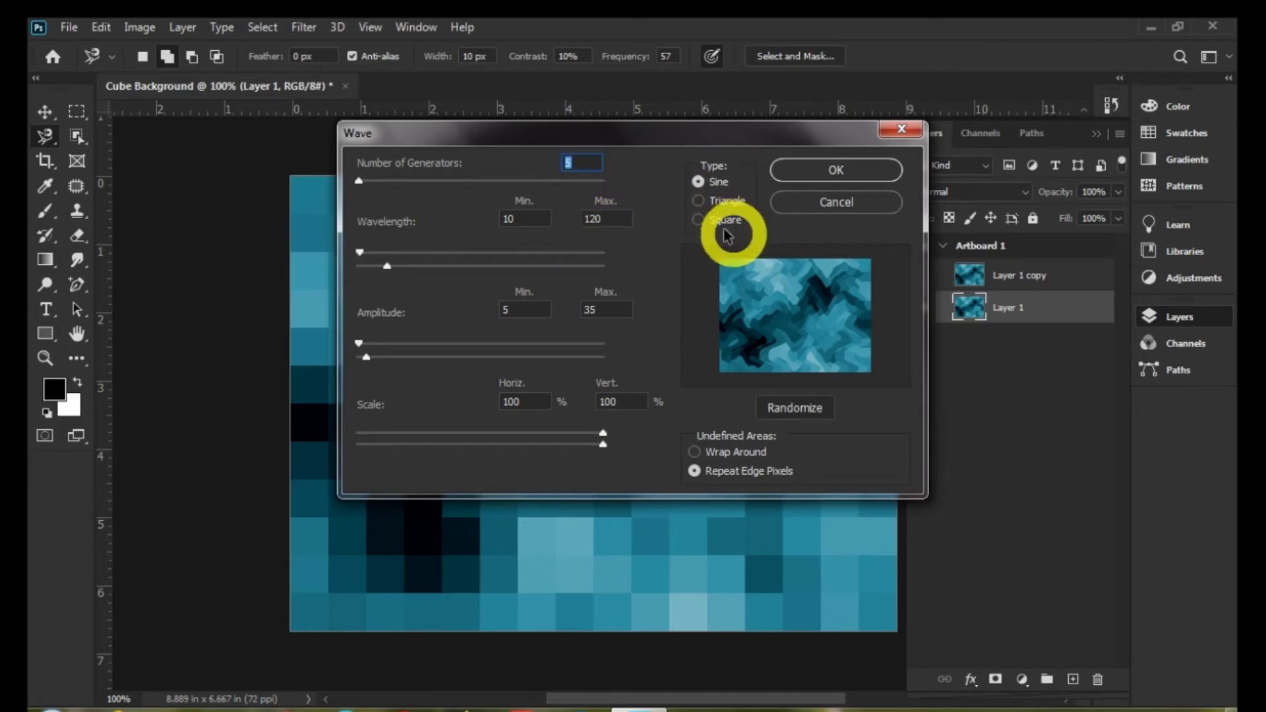
pyautogui.click(705, 221)
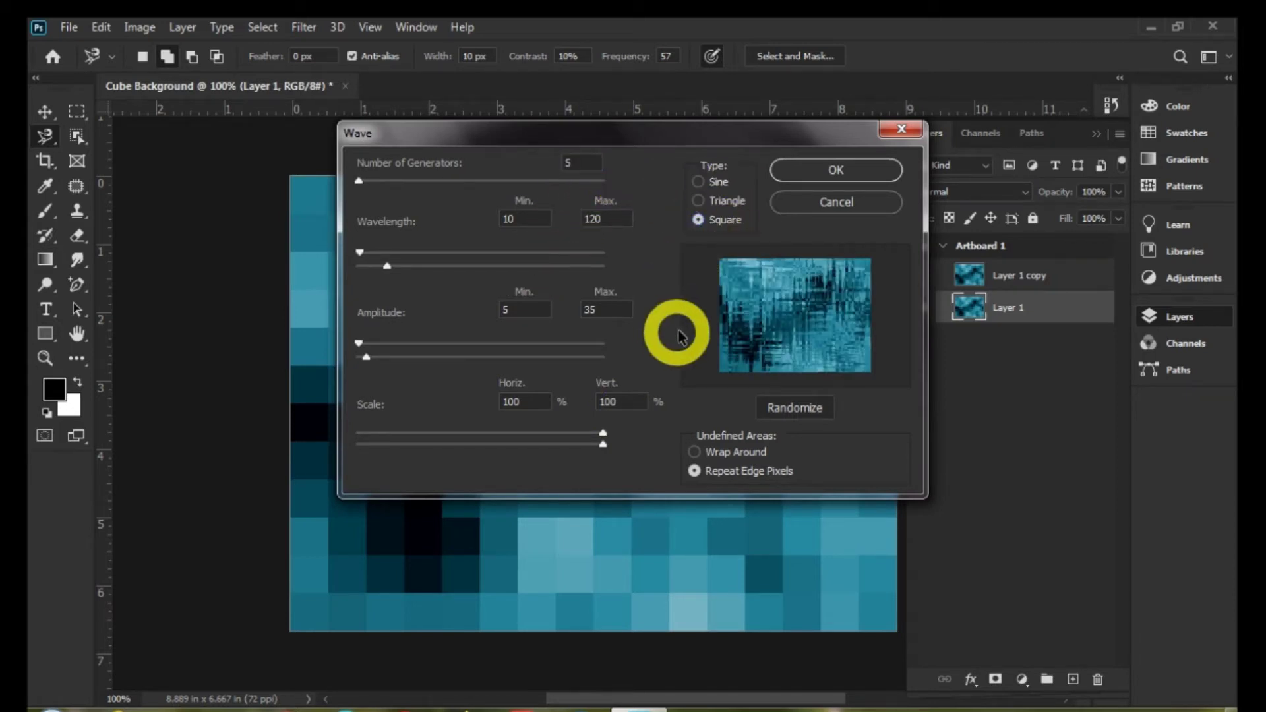
pyautogui.doubleClick(535, 222)
pyautogui.write('1')
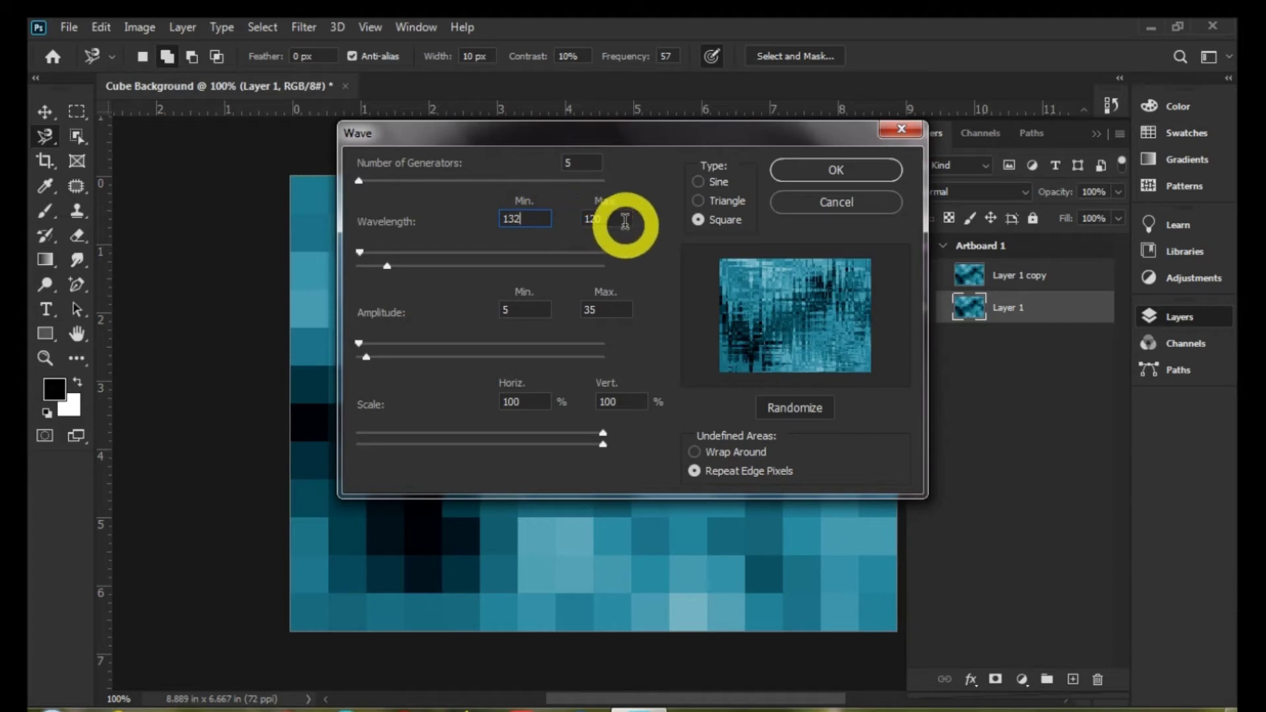
pyautogui.press('Tab')
pyautogui.write('3')
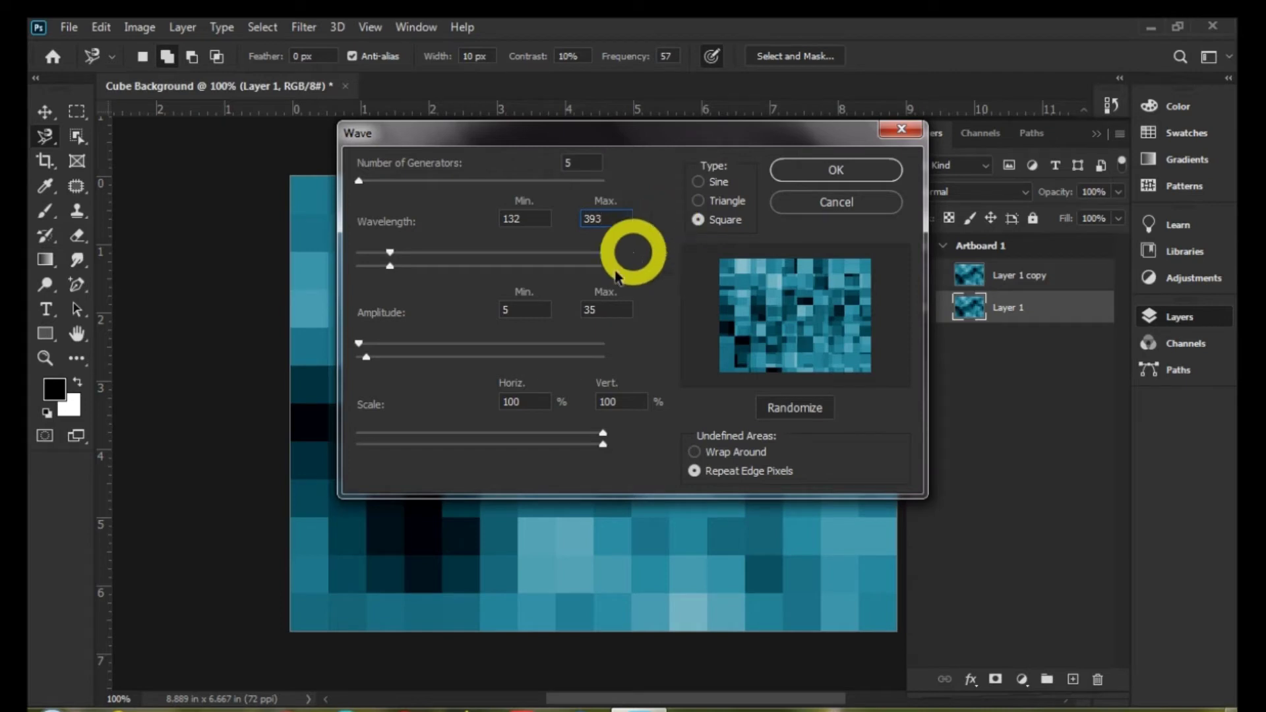
# Set the wave amplitude from 1 to 71 with Repeat Edge Pixels for undefined areas, and apply the distortion
pyautogui.moveTo(524, 310); pyautogui.dragTo(477, 306)
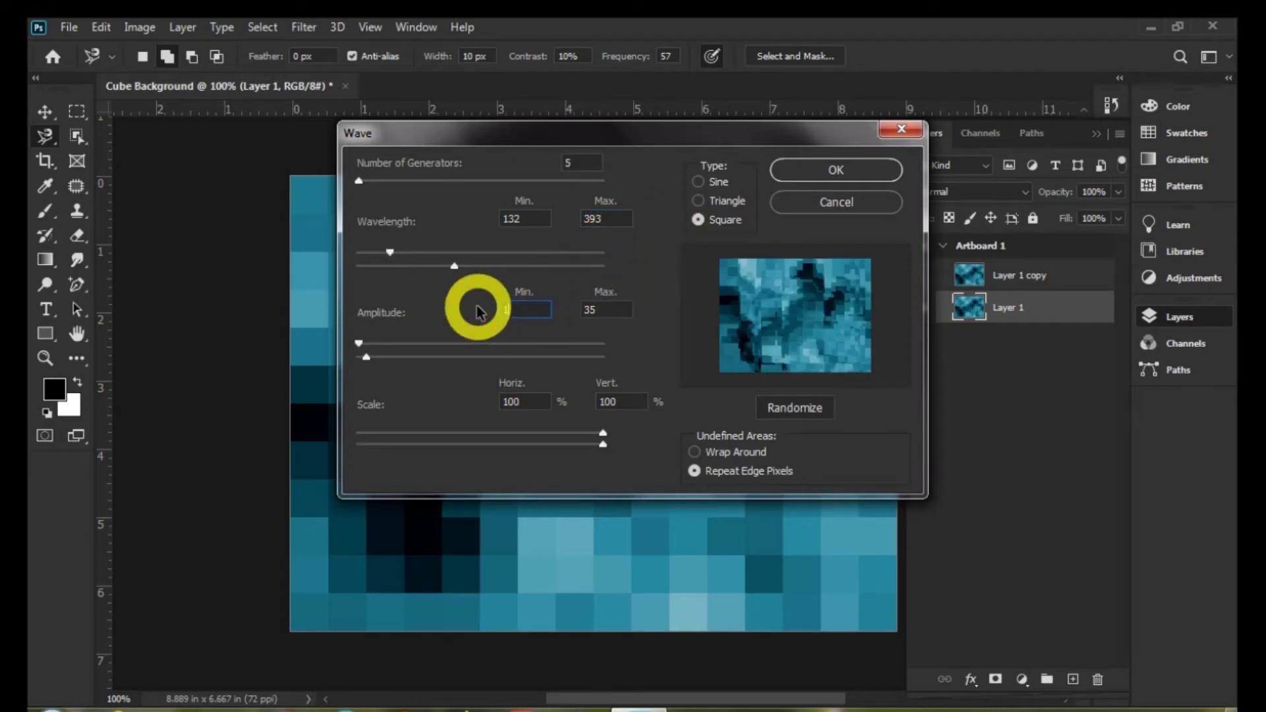
pyautogui.moveTo(614, 311); pyautogui.dragTo(561, 297)
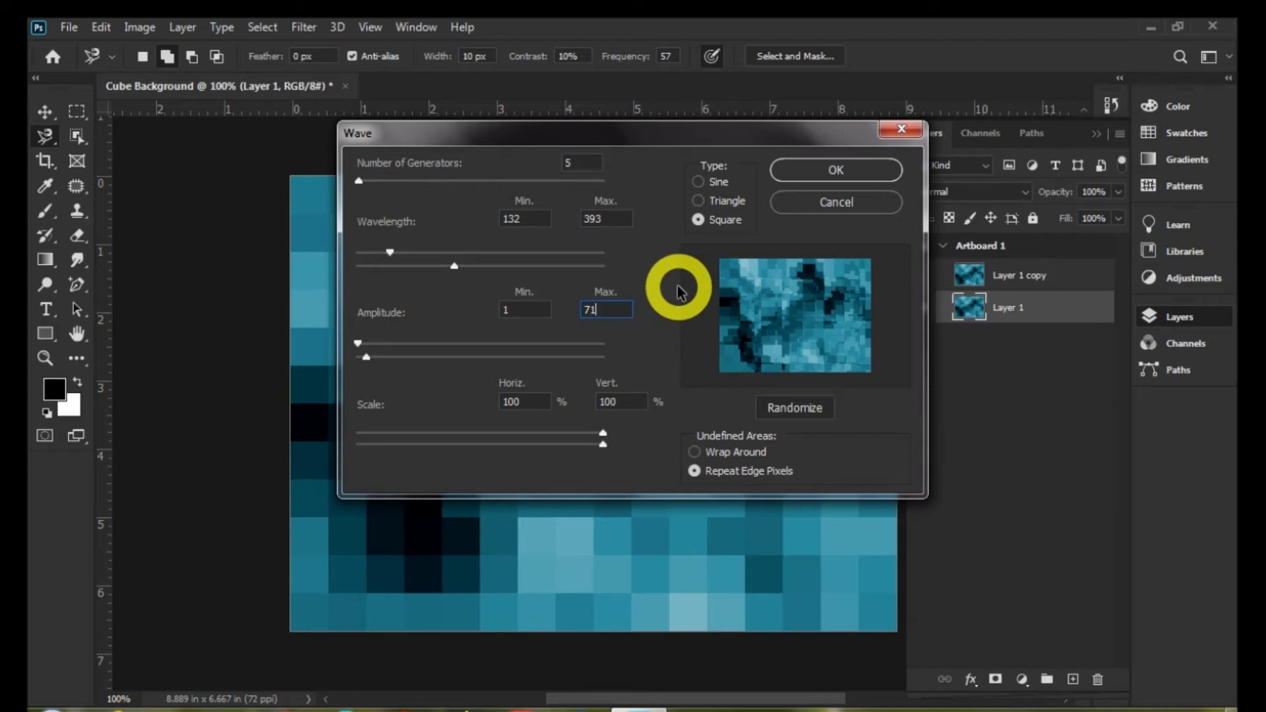
pyautogui.click(786, 472)
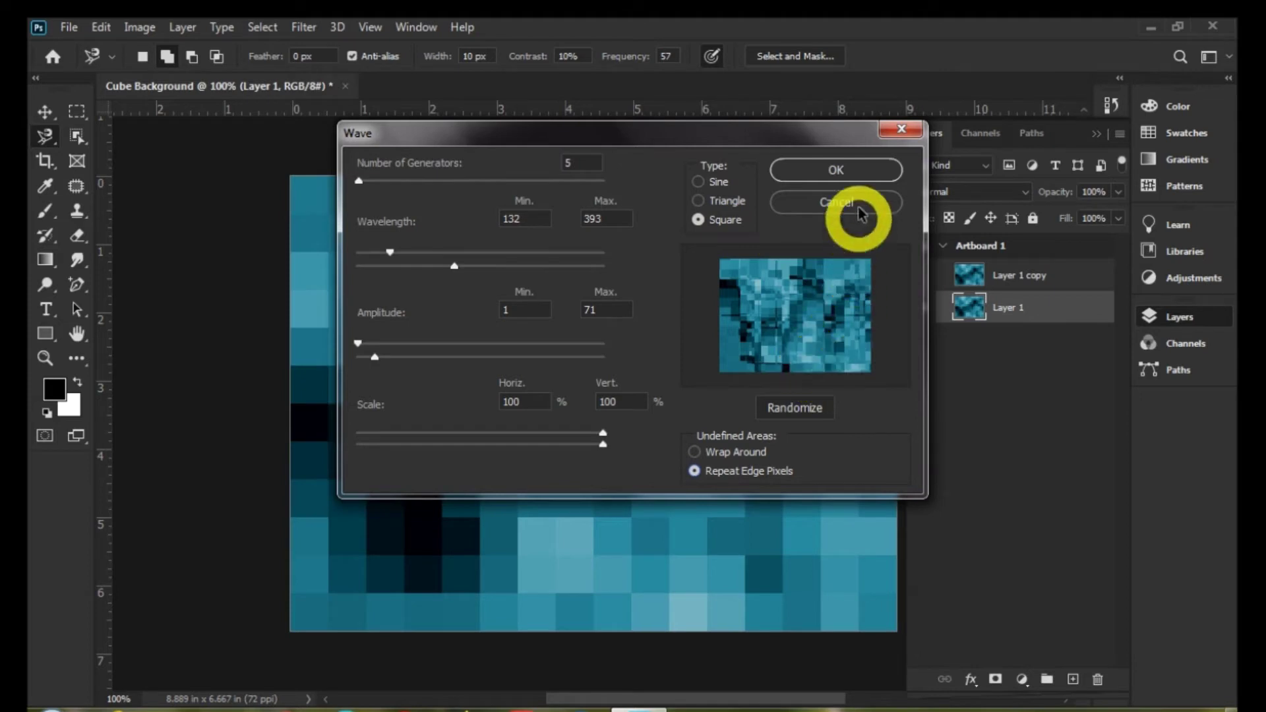
pyautogui.click(860, 168)
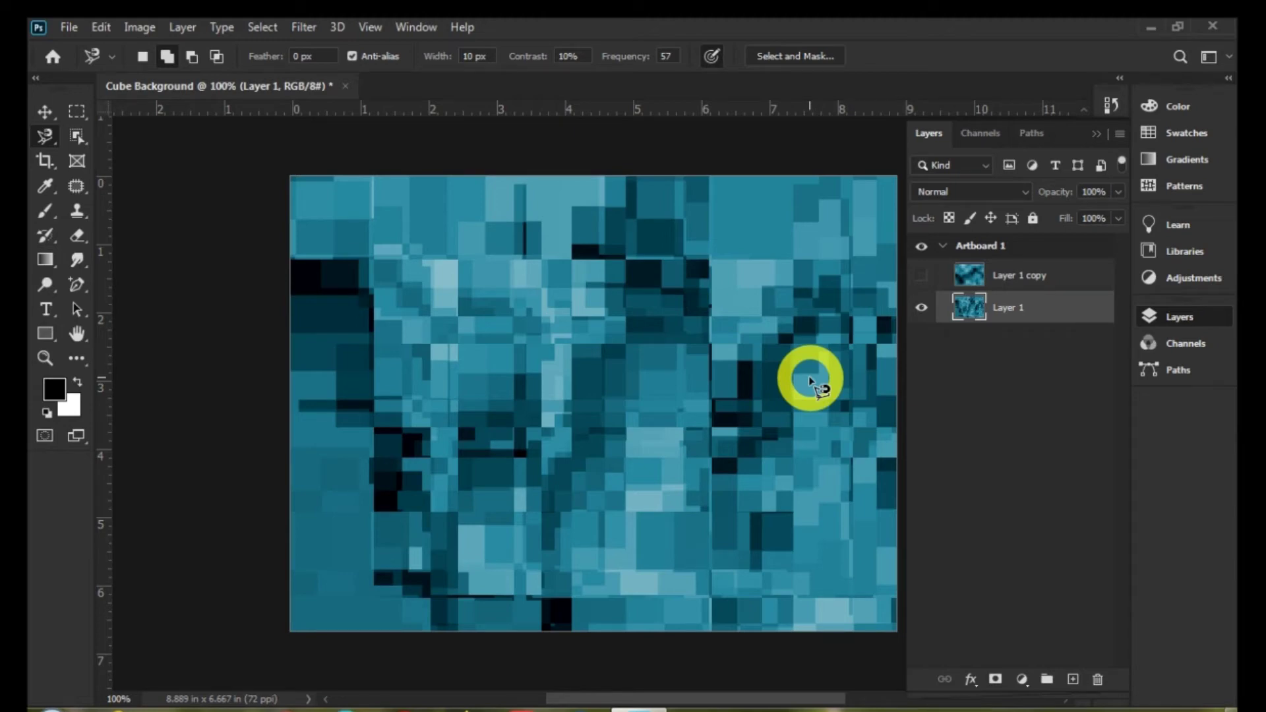
# Fade the Wave distortion on Layer 1 using the Difference mode at 100% opacity
pyautogui.click(101, 27)
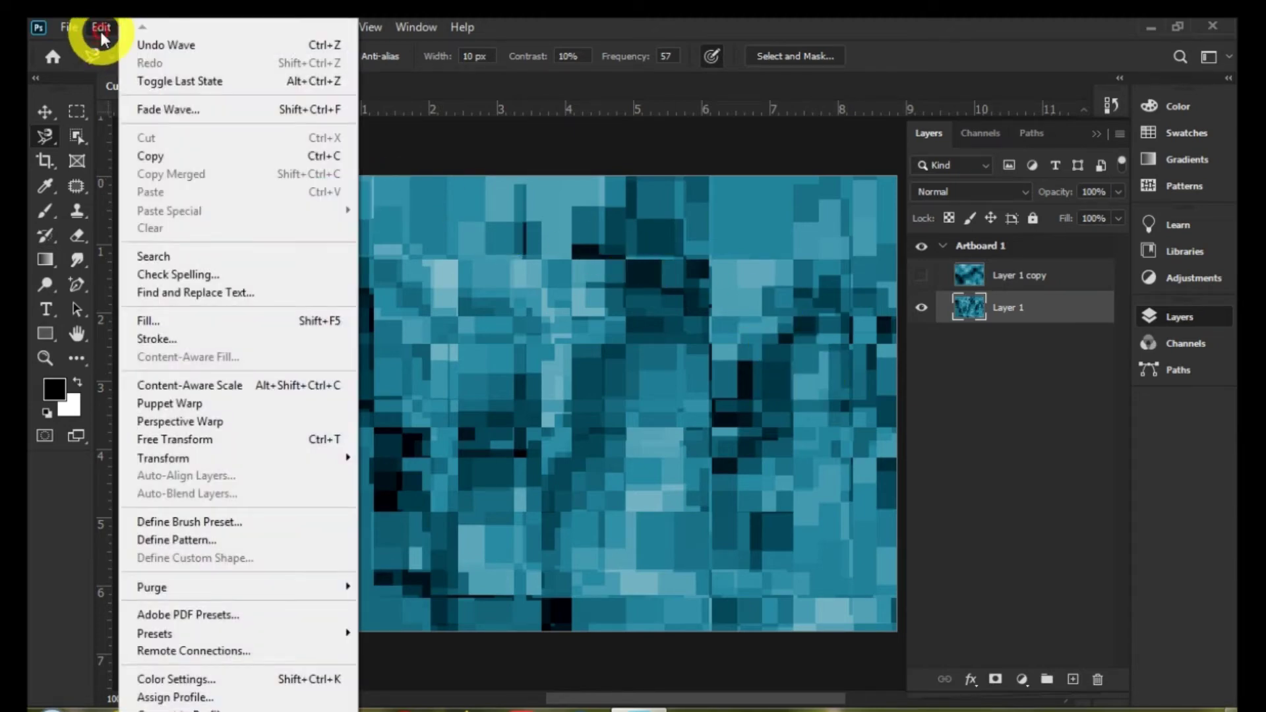
pyautogui.click(248, 112)
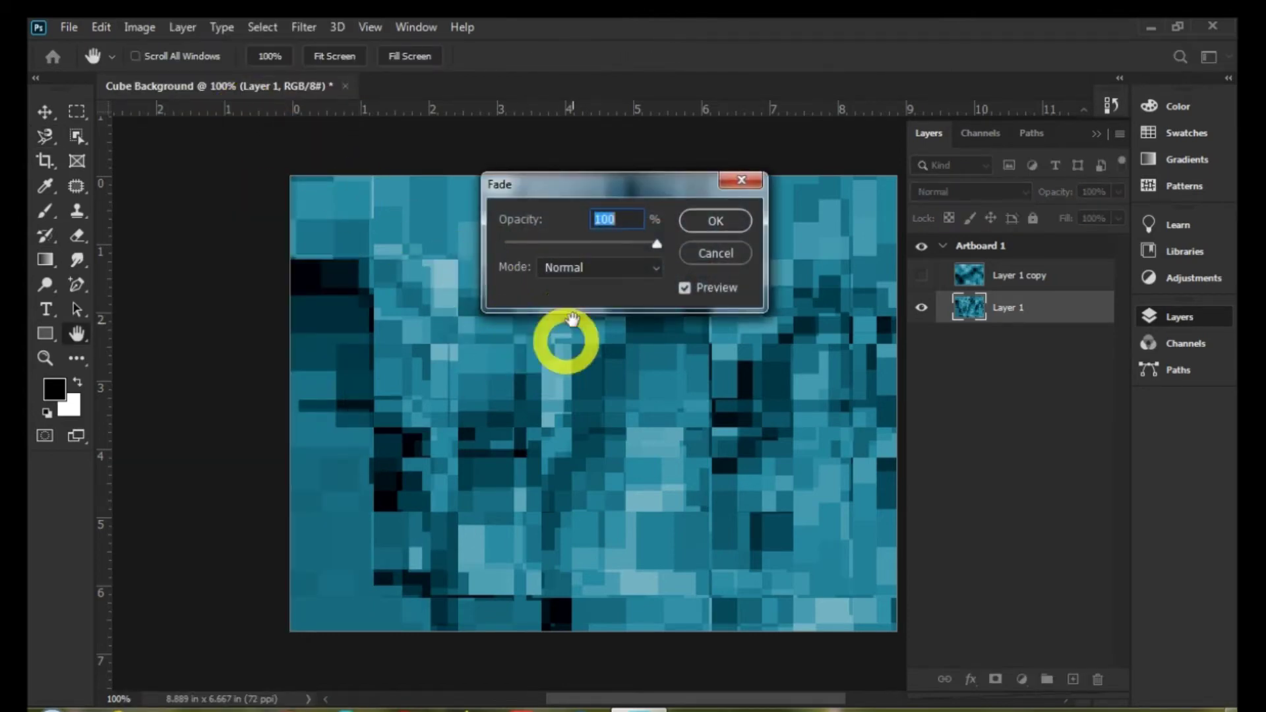
pyautogui.click(633, 276)
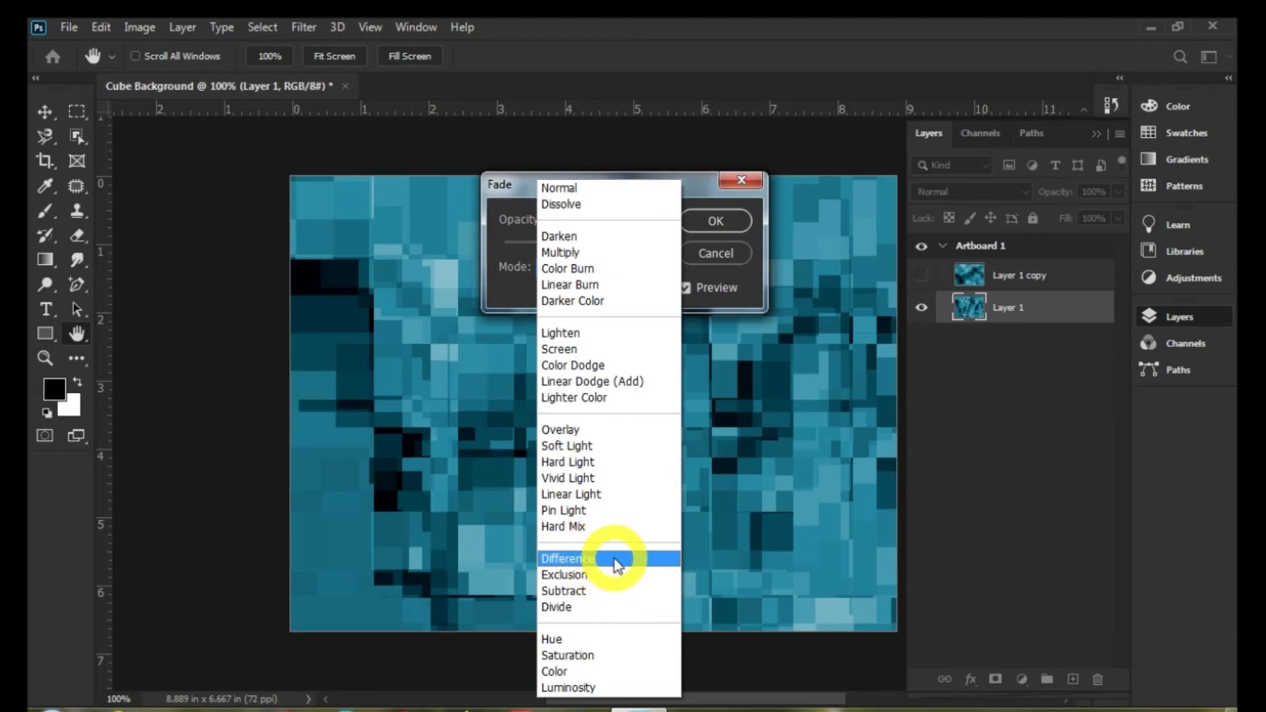
pyautogui.click(608, 560)
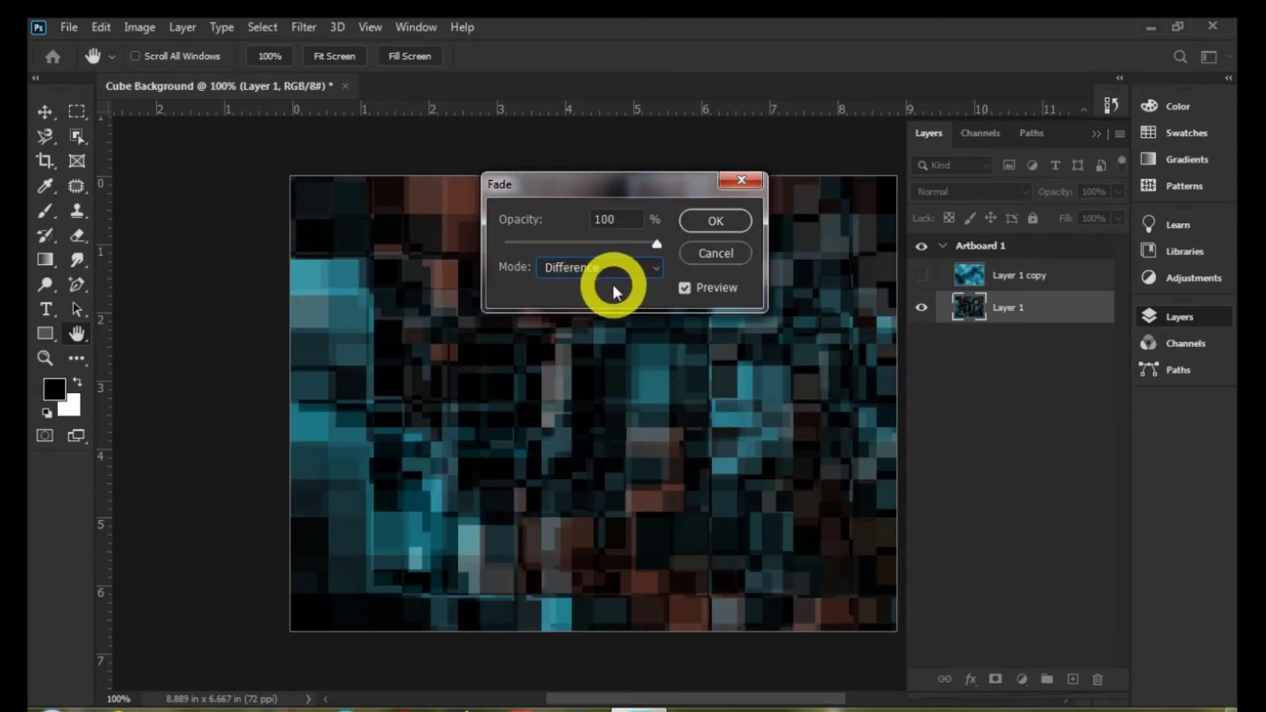
pyautogui.click(725, 220)
pyautogui.press('l')
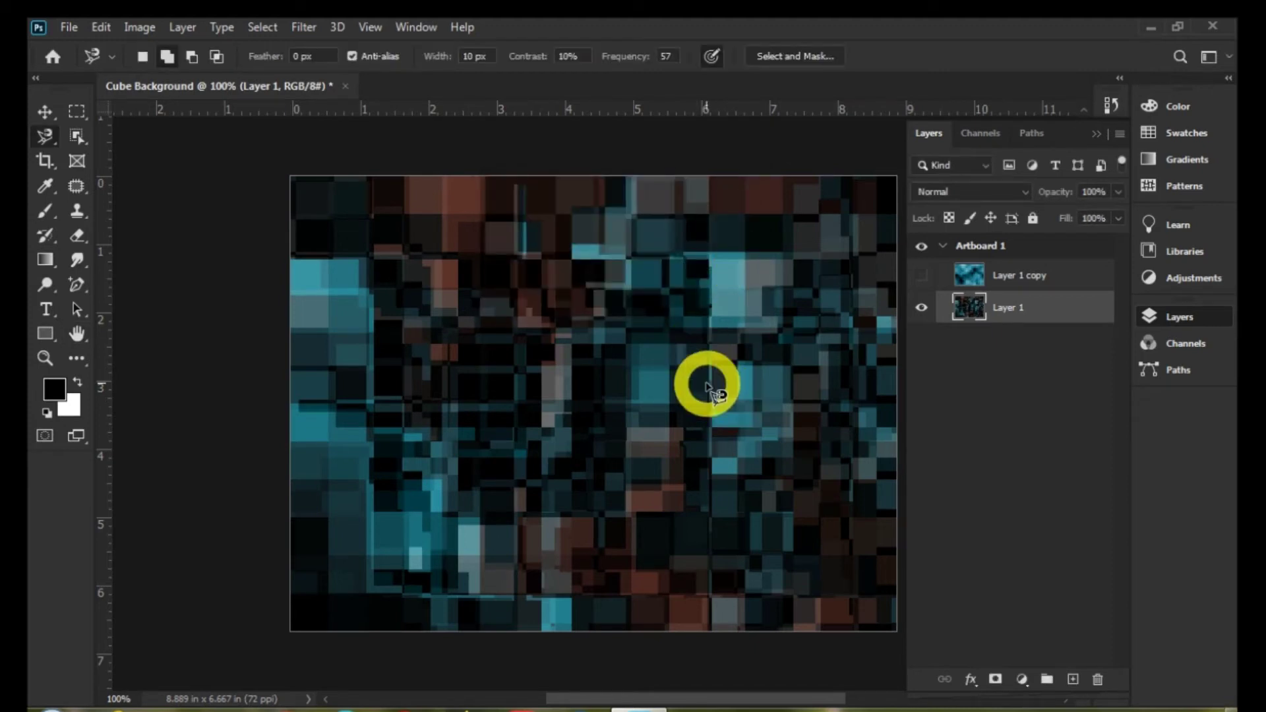
# Show Layer 1 copy, make it the active layer and apply the Find Edges filter to it
pyautogui.click(922, 275)
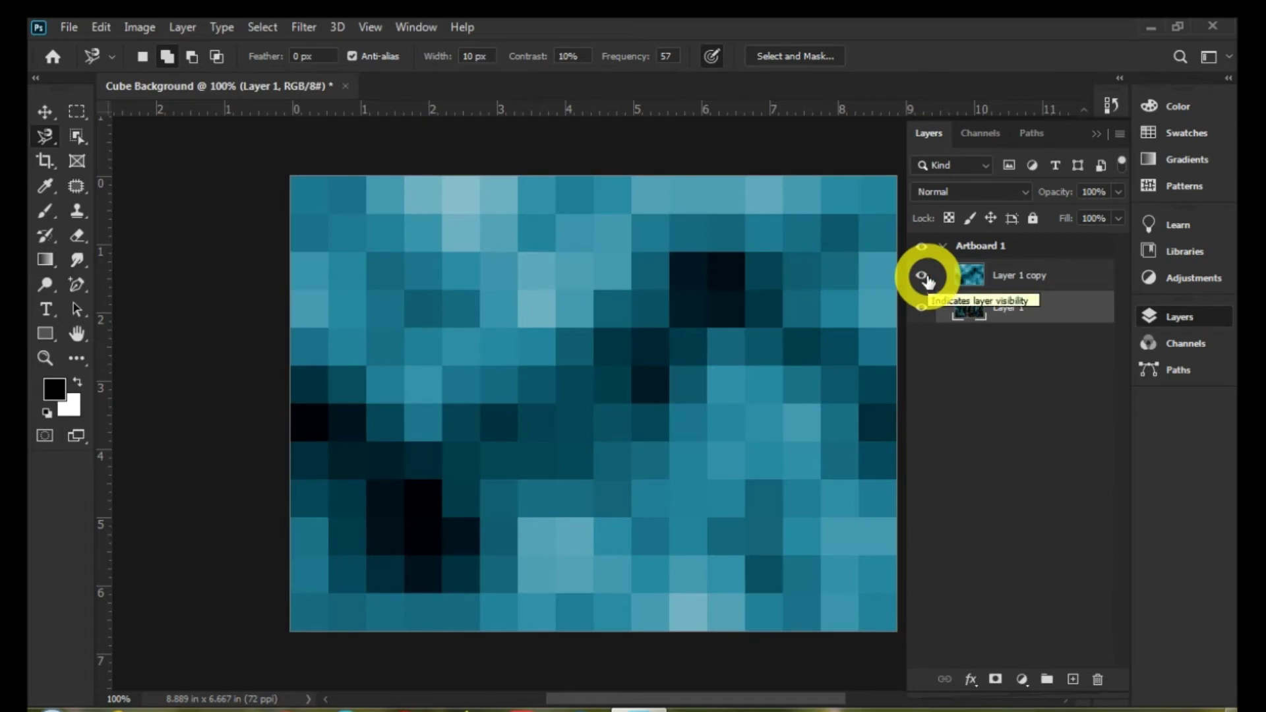
pyautogui.click(998, 275)
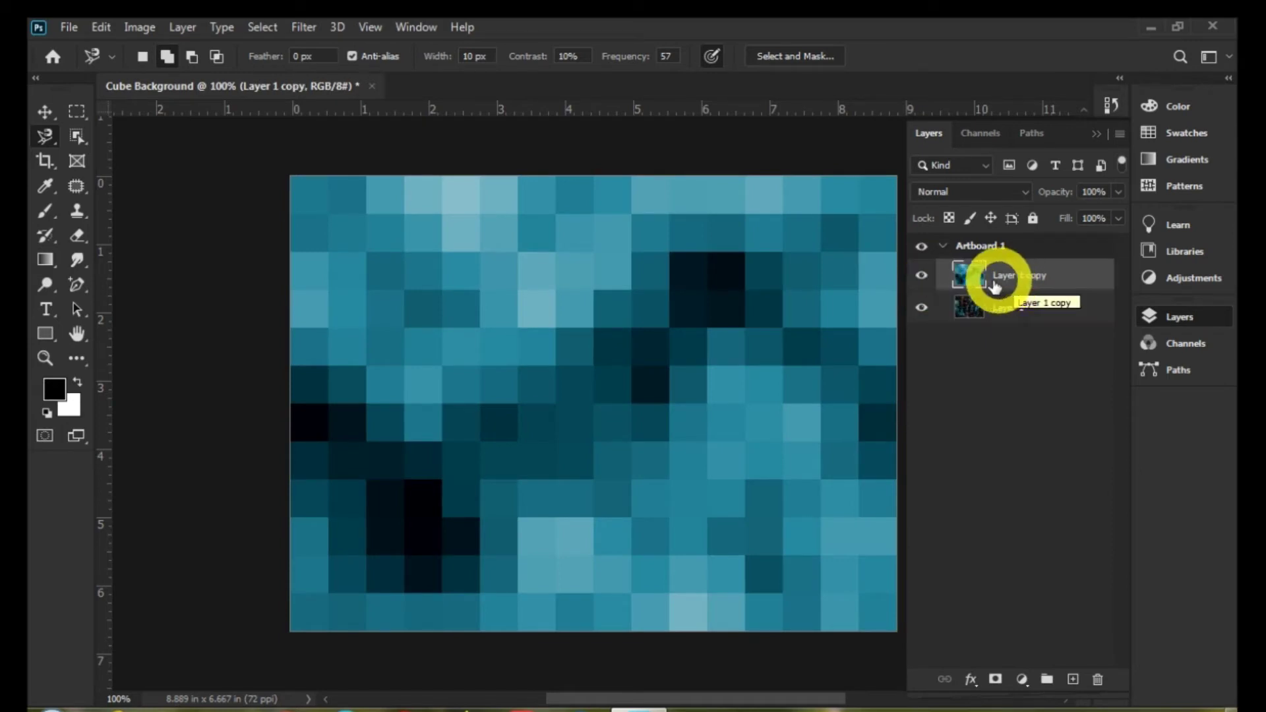
pyautogui.click(305, 29)
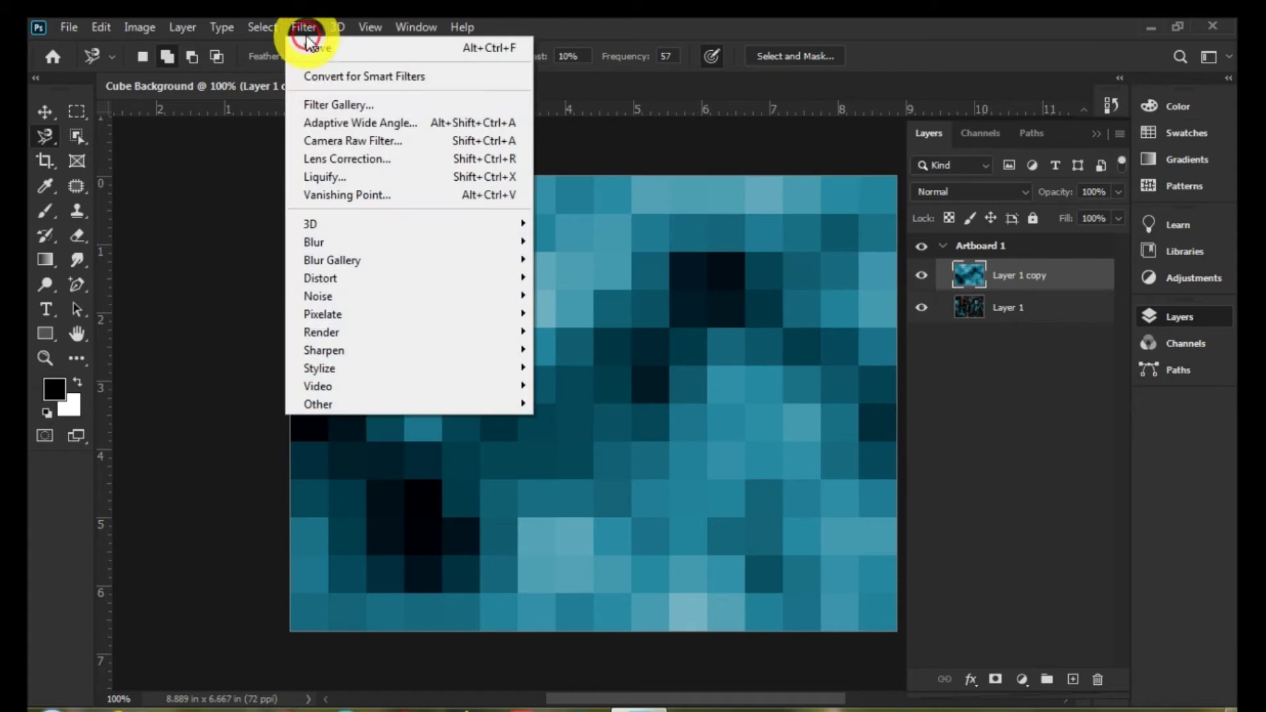
pyautogui.moveTo(412, 323)
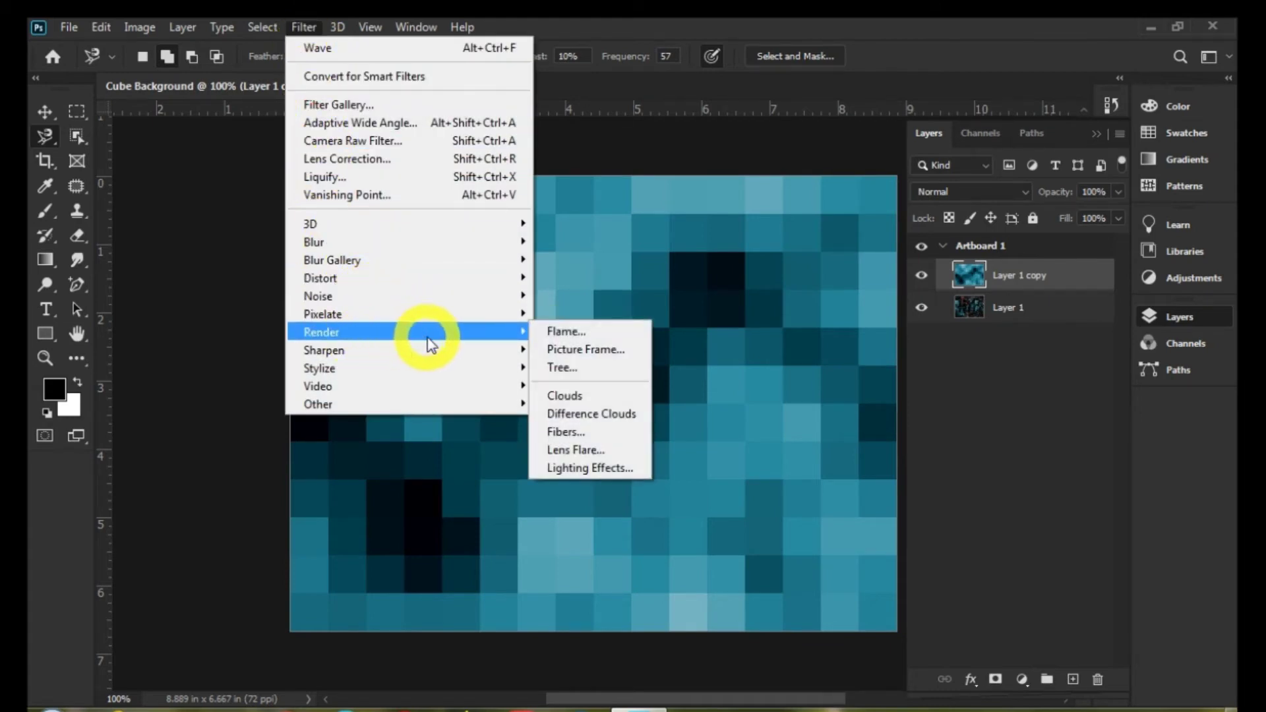
pyautogui.moveTo(420, 368)
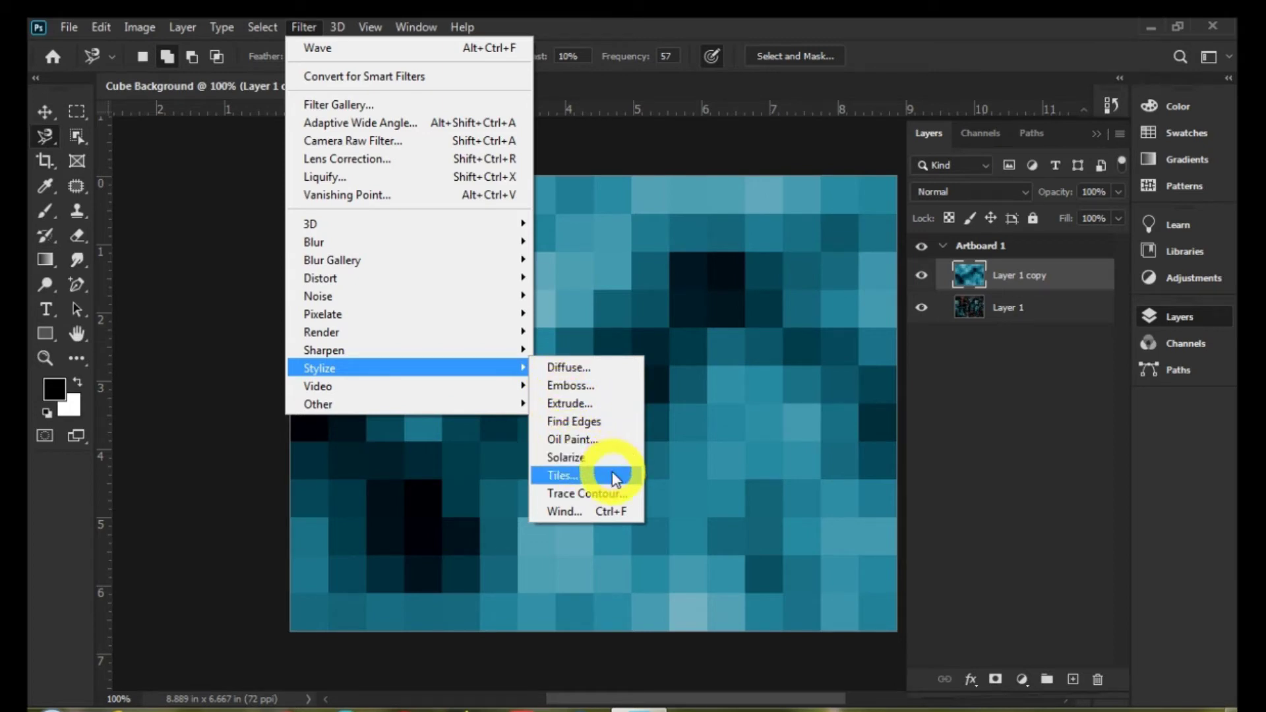
pyautogui.click(615, 420)
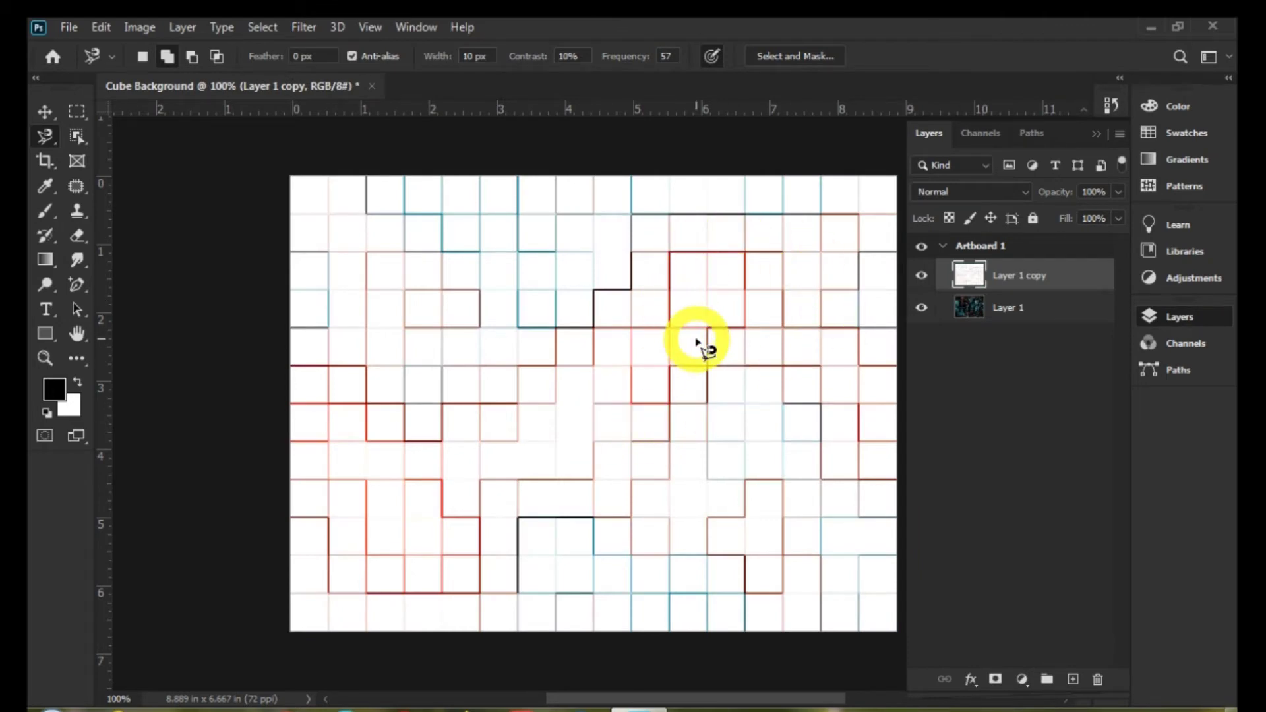
# Invert the colors of the edge lines on Layer 1 copy
pyautogui.click(149, 29)
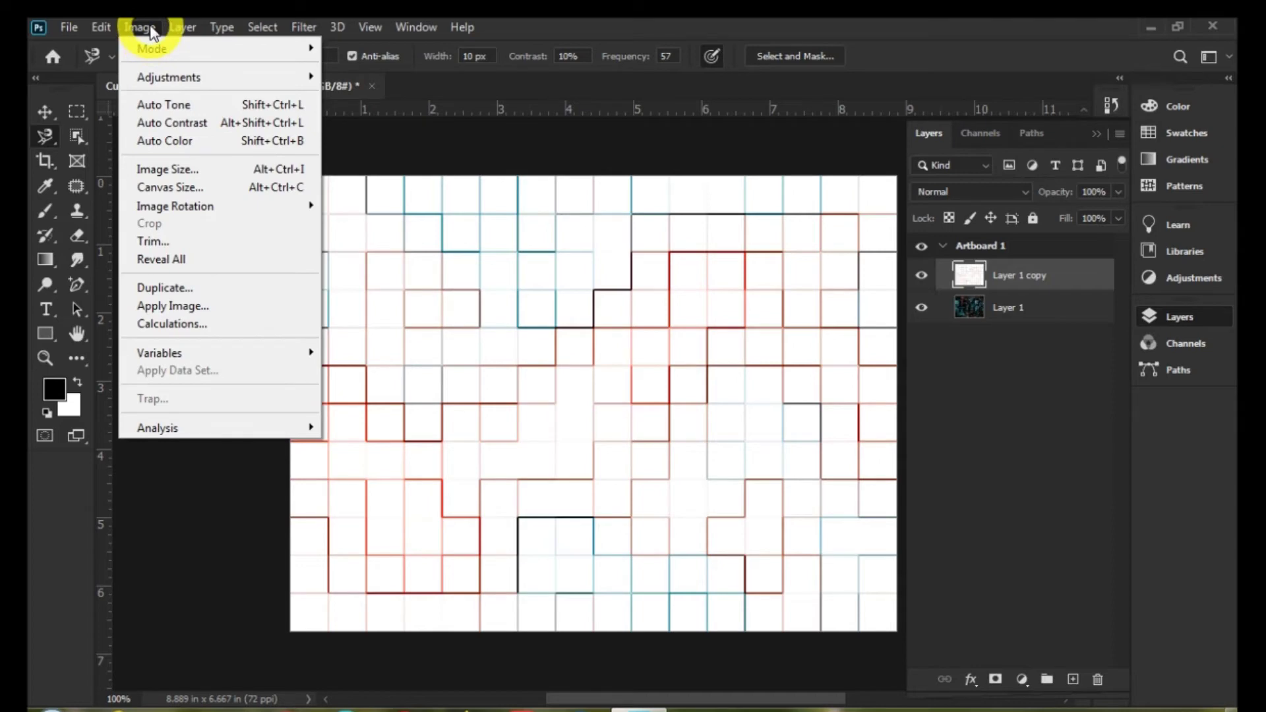
pyautogui.moveTo(169, 77)
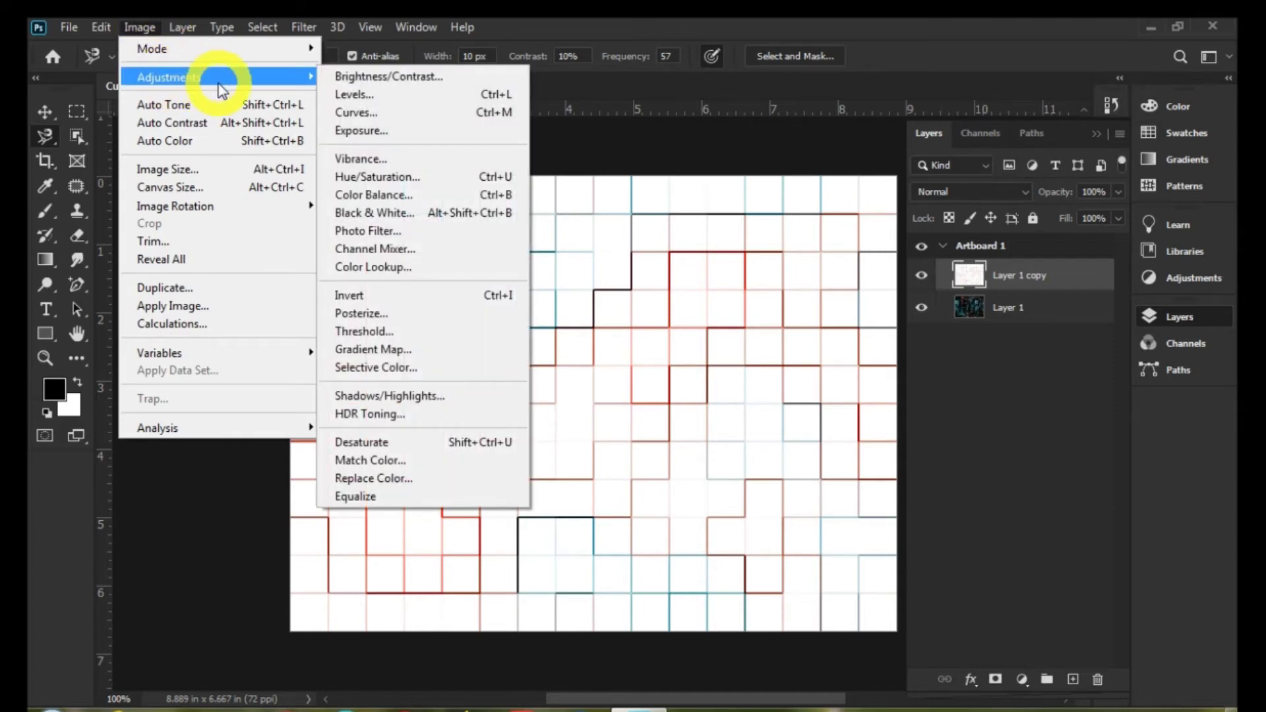
pyautogui.click(448, 295)
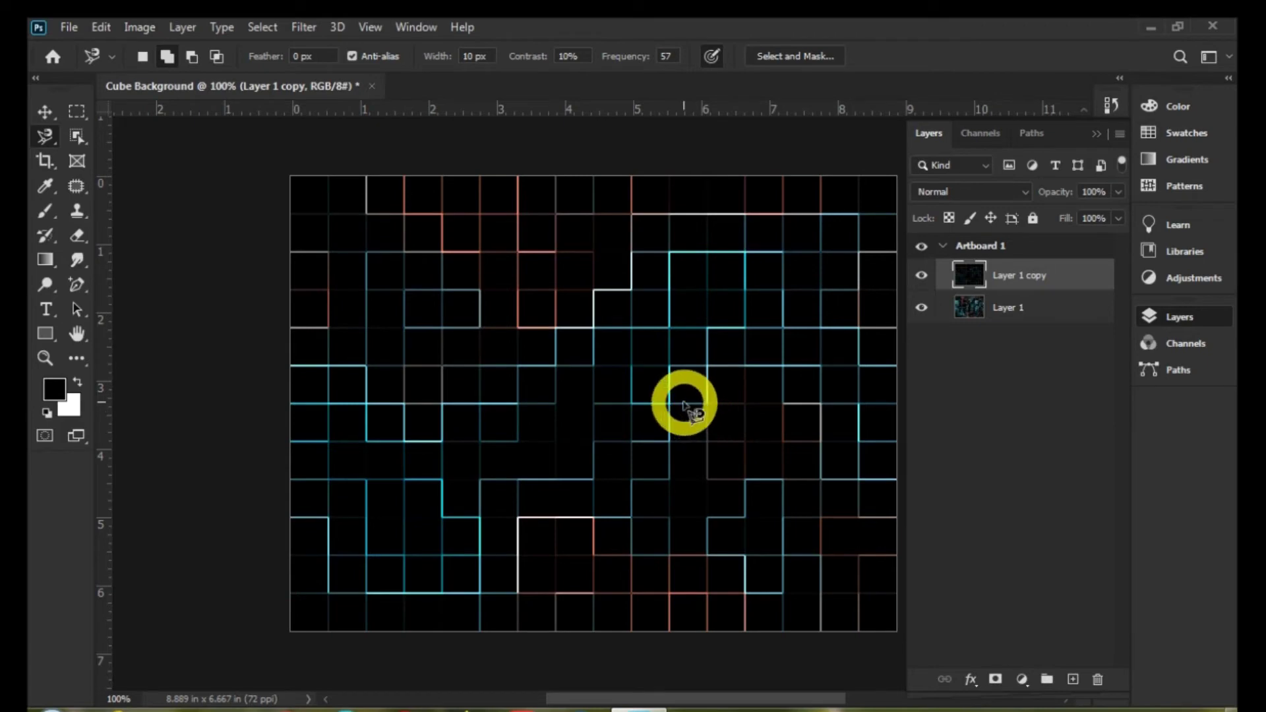
# Brighten the grid lines on Layer 1 copy with a Levels adjustment, setting the RGB white input level to 45
pyautogui.click(140, 27)
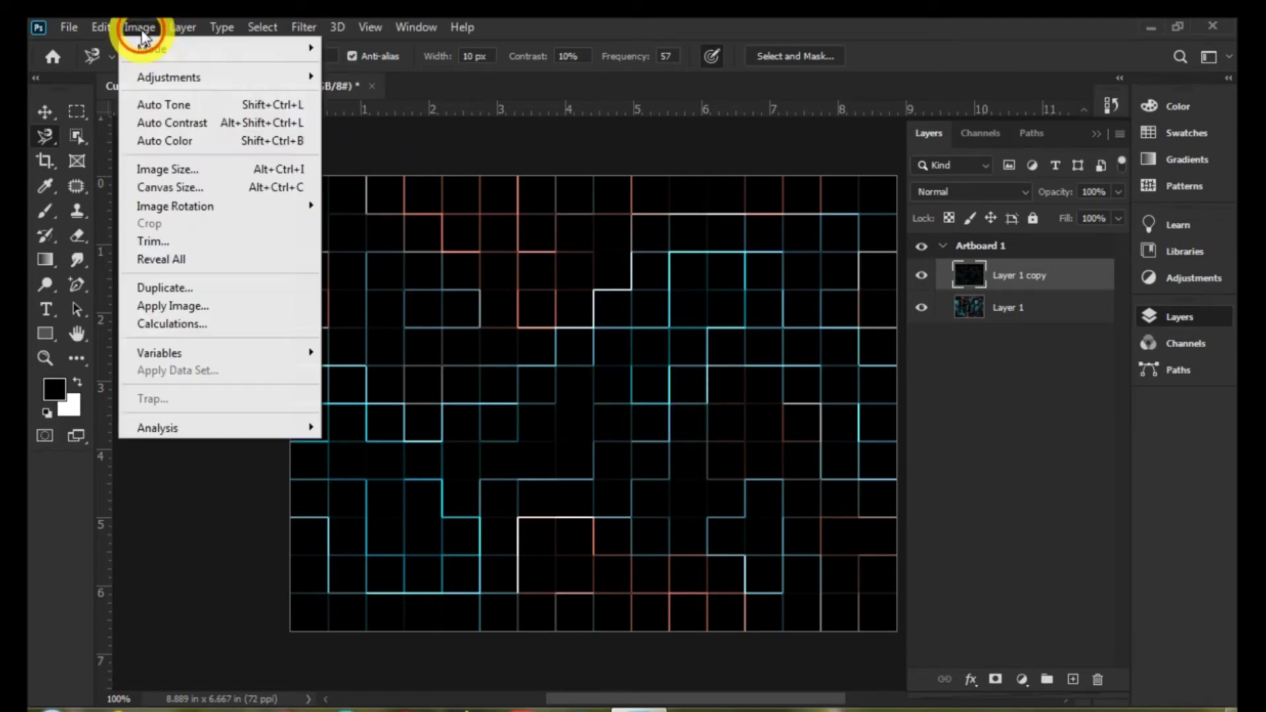
pyautogui.moveTo(165, 78)
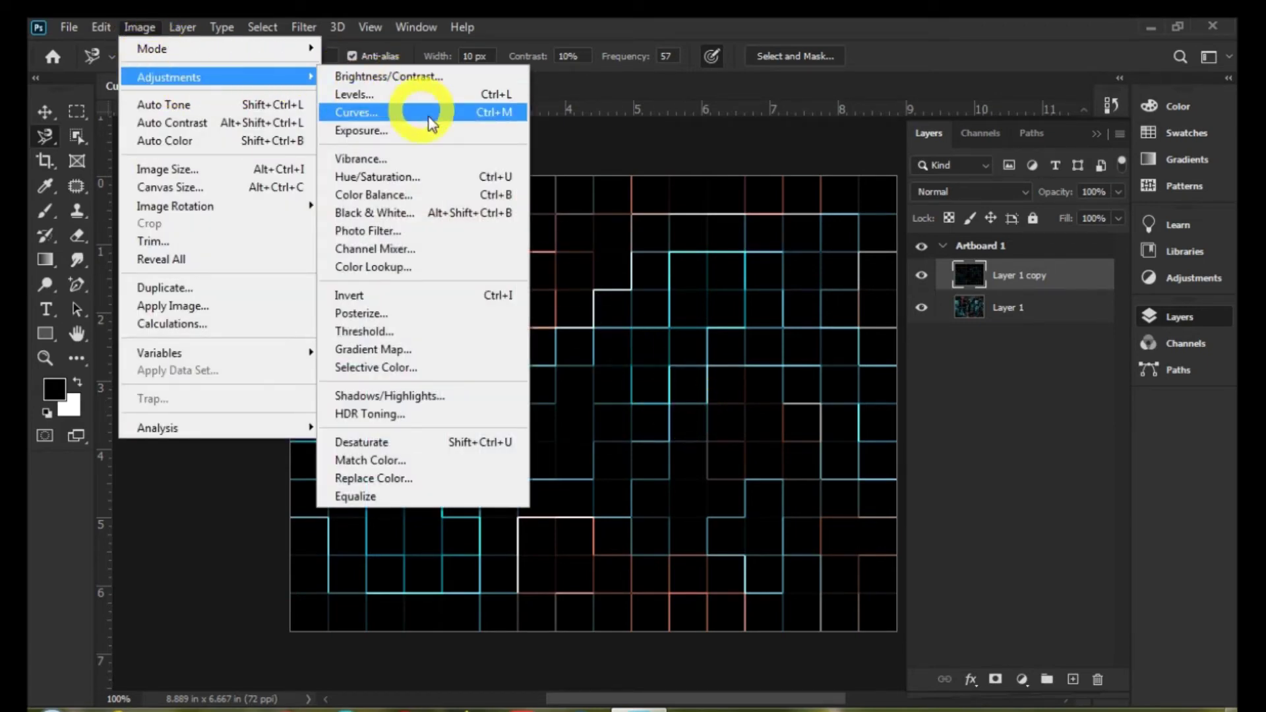
pyautogui.click(479, 97)
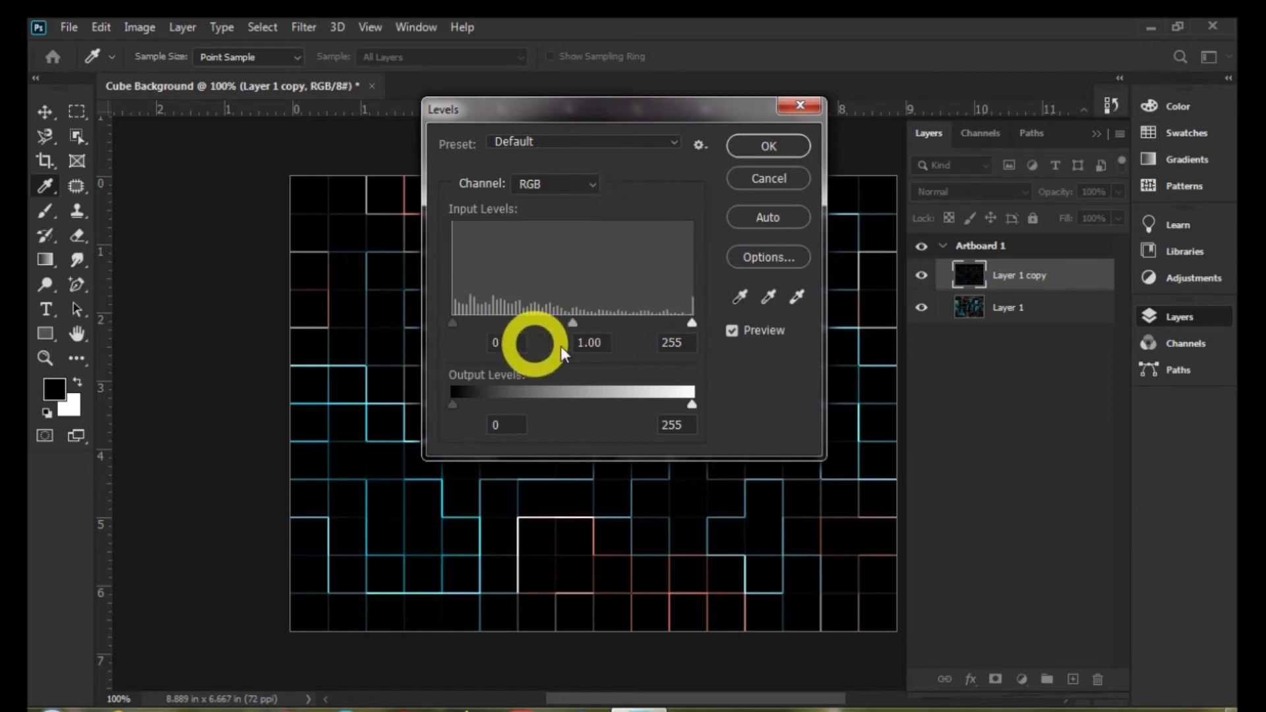
pyautogui.doubleClick(678, 342)
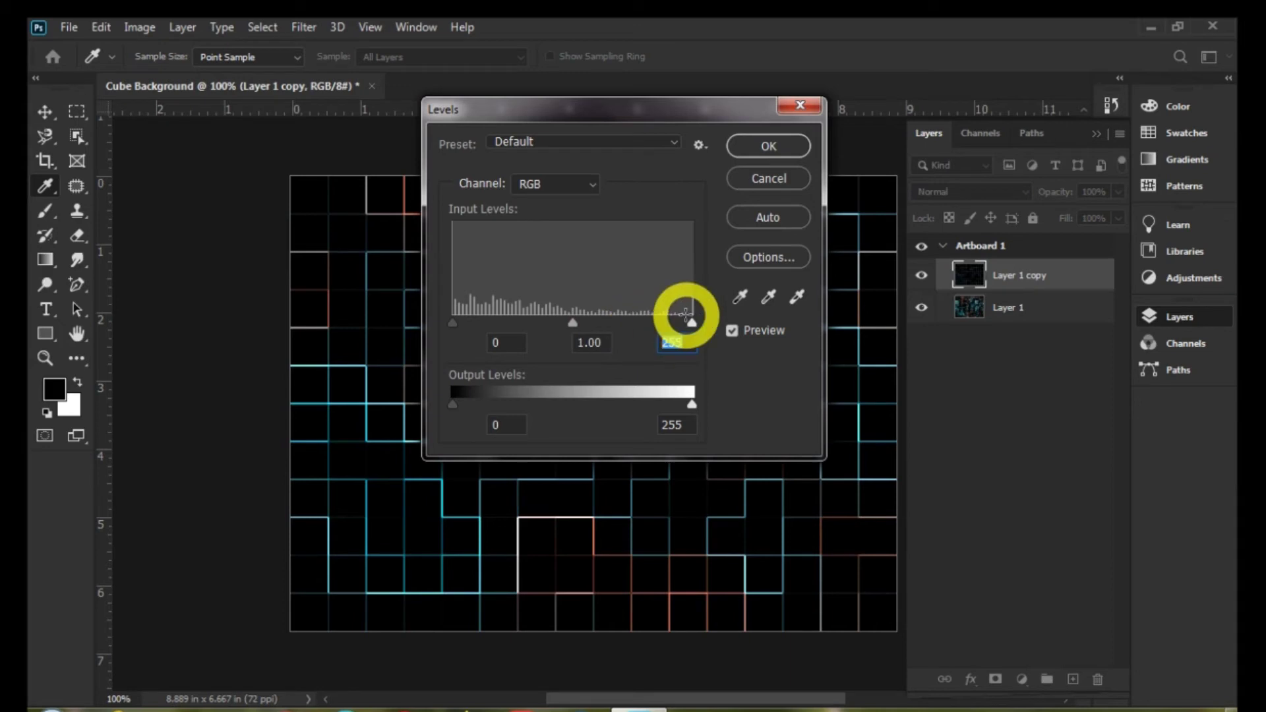
pyautogui.write('45')
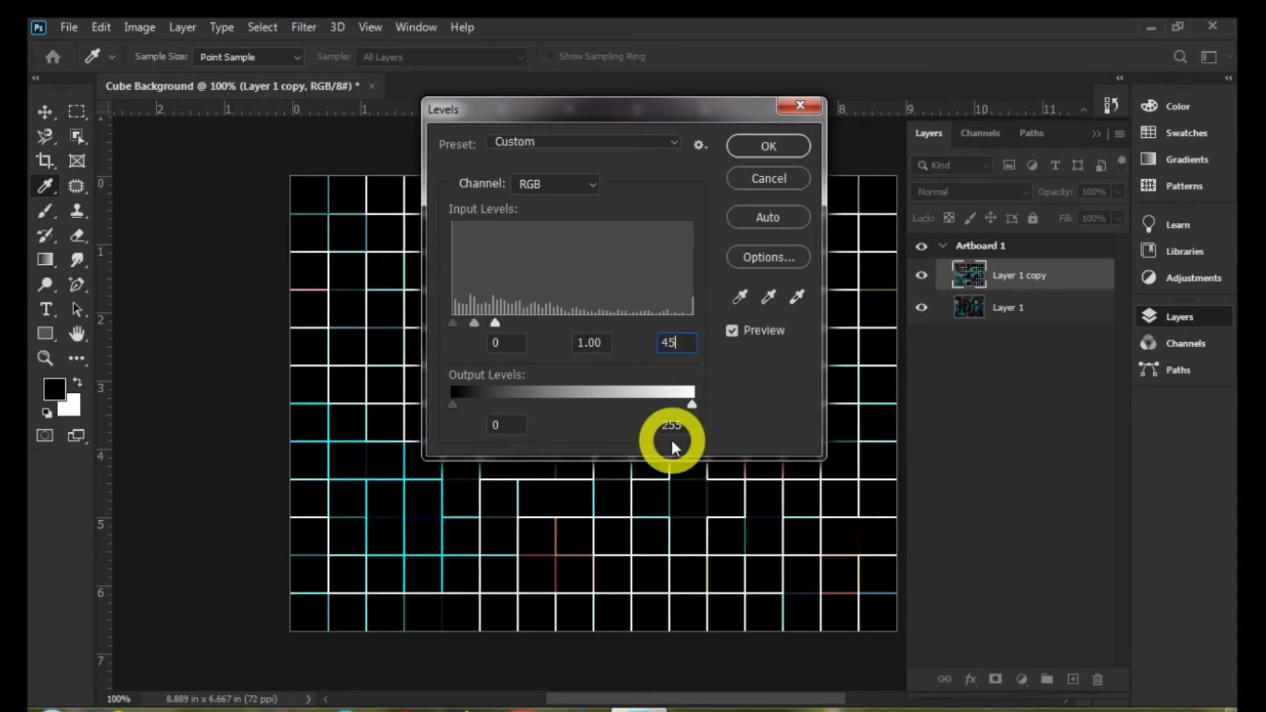
pyautogui.click(763, 148)
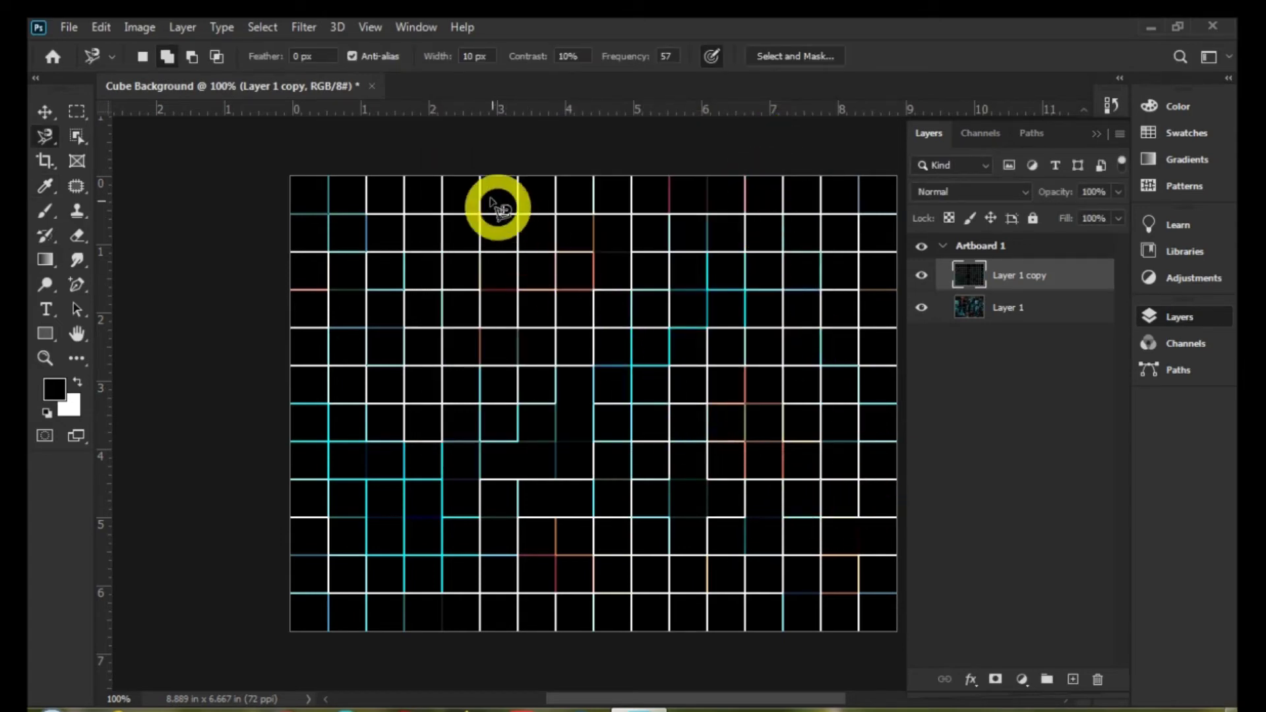
# Distort the grid lines on Layer 1 copy with the Wave filter, keeping the Square type and the previously used settings
pyautogui.click(313, 27)
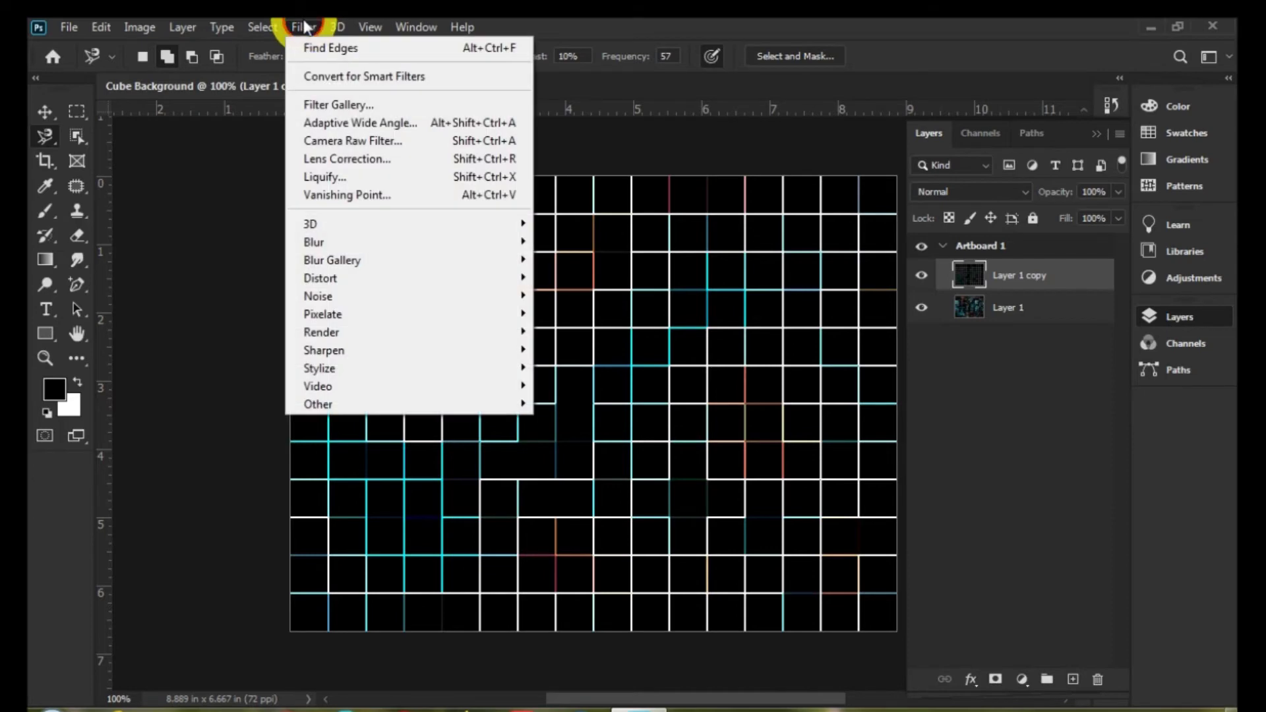
pyautogui.click(391, 280)
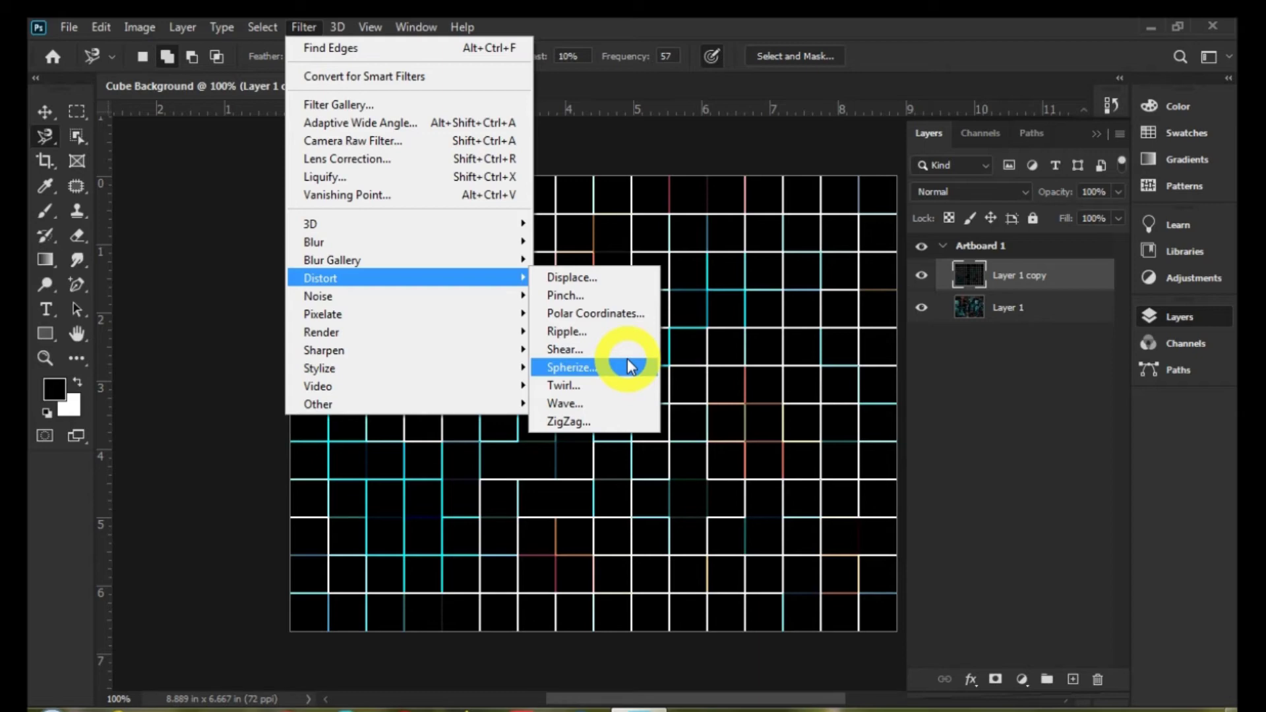
pyautogui.click(565, 404)
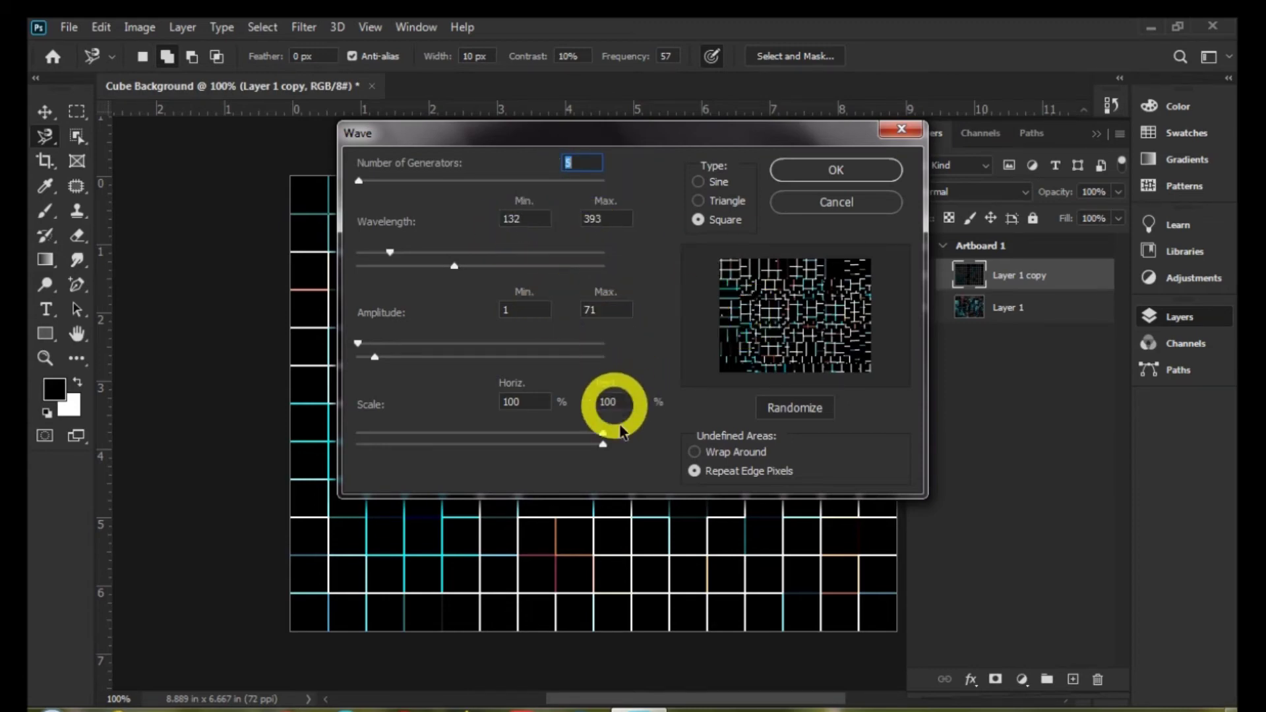
pyautogui.click(857, 170)
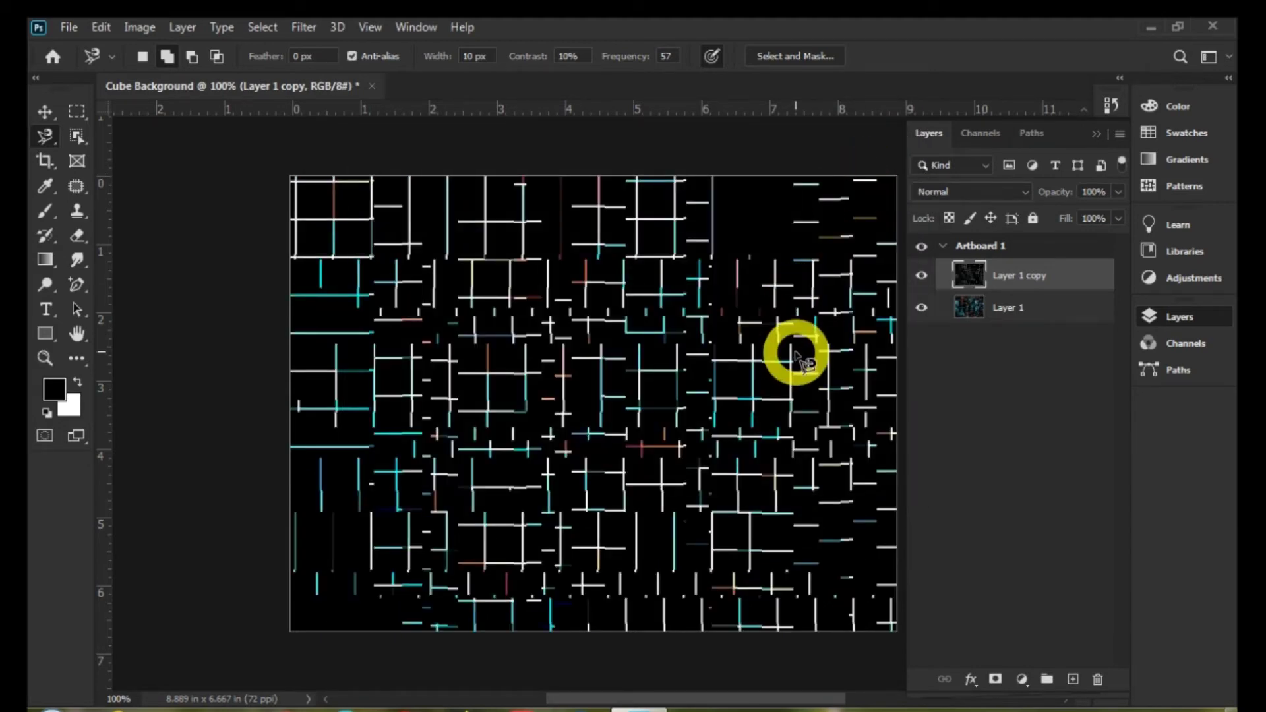
# Blend the grid lines on Layer 1 copy in Color Dodge mode with the fill set to 30%
pyautogui.click(1023, 192)
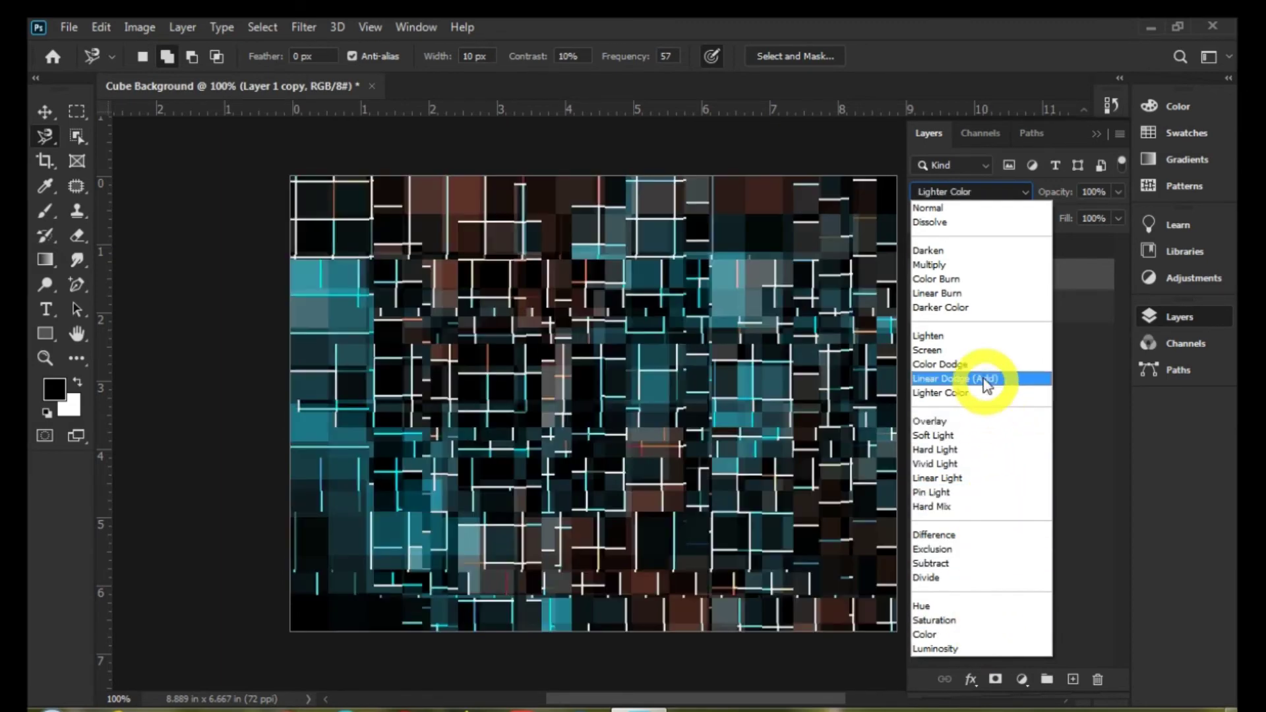
pyautogui.click(1015, 364)
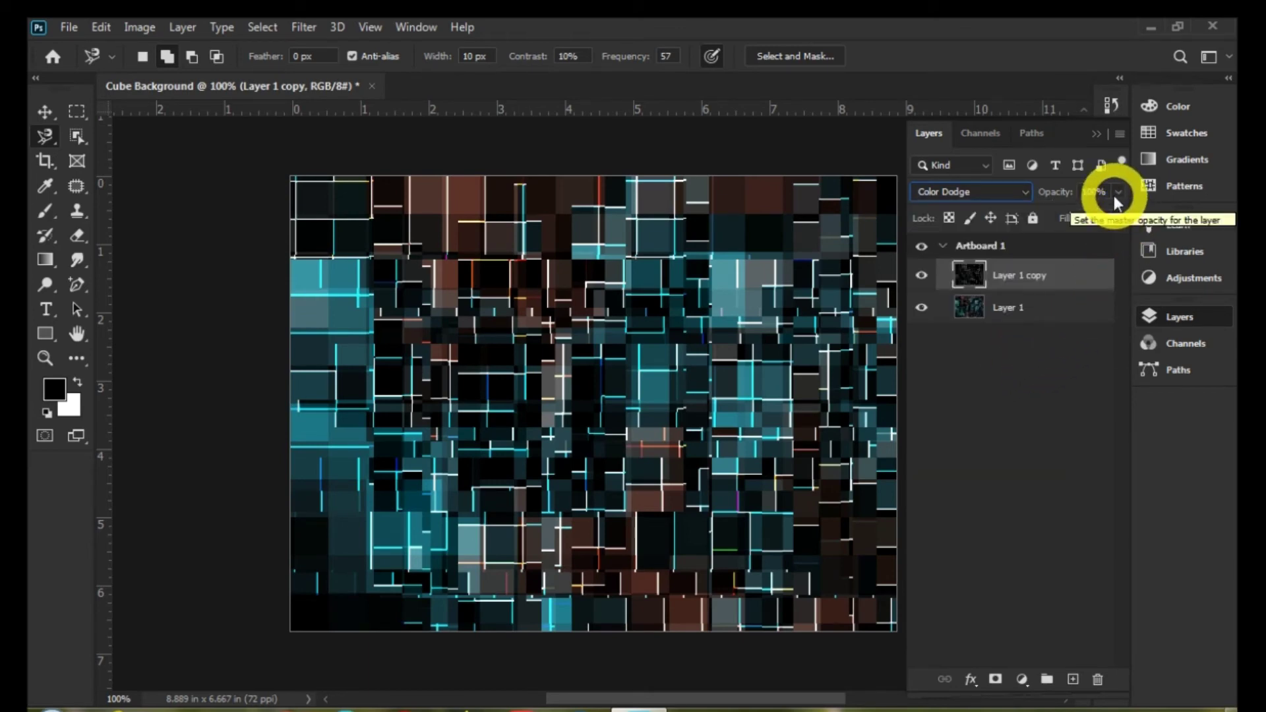
pyautogui.click(1096, 219)
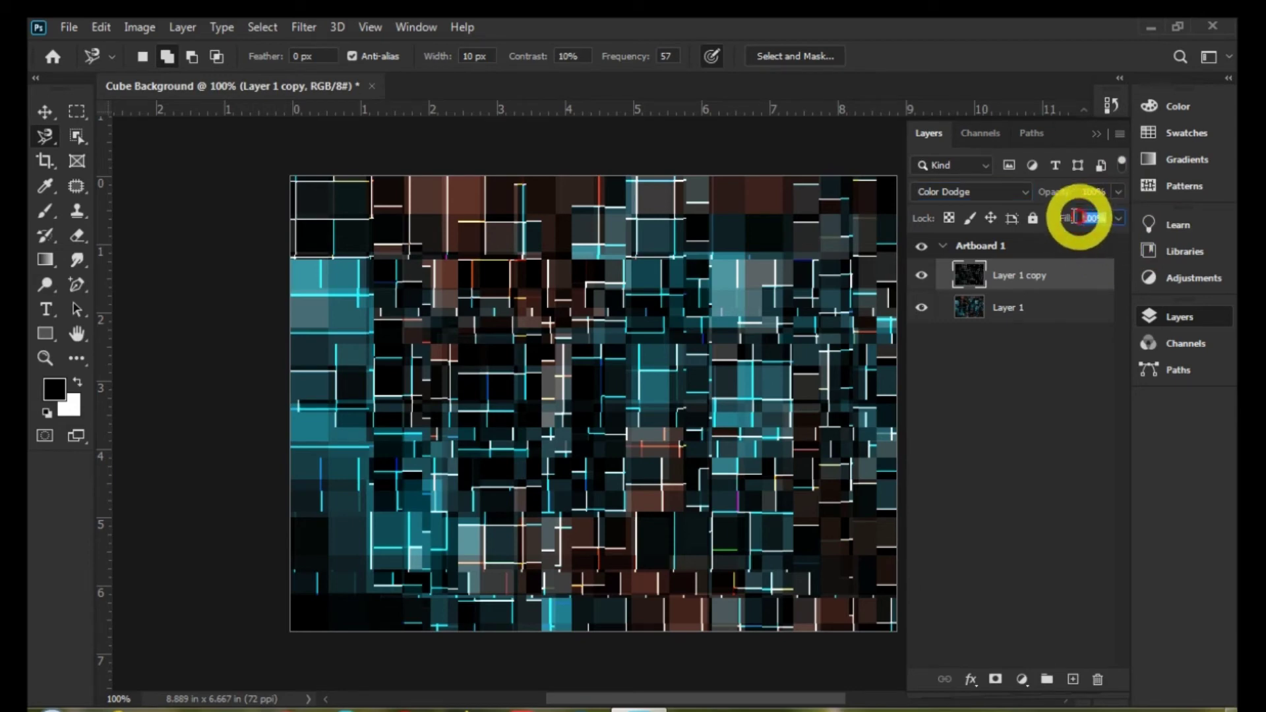
pyautogui.write('30')
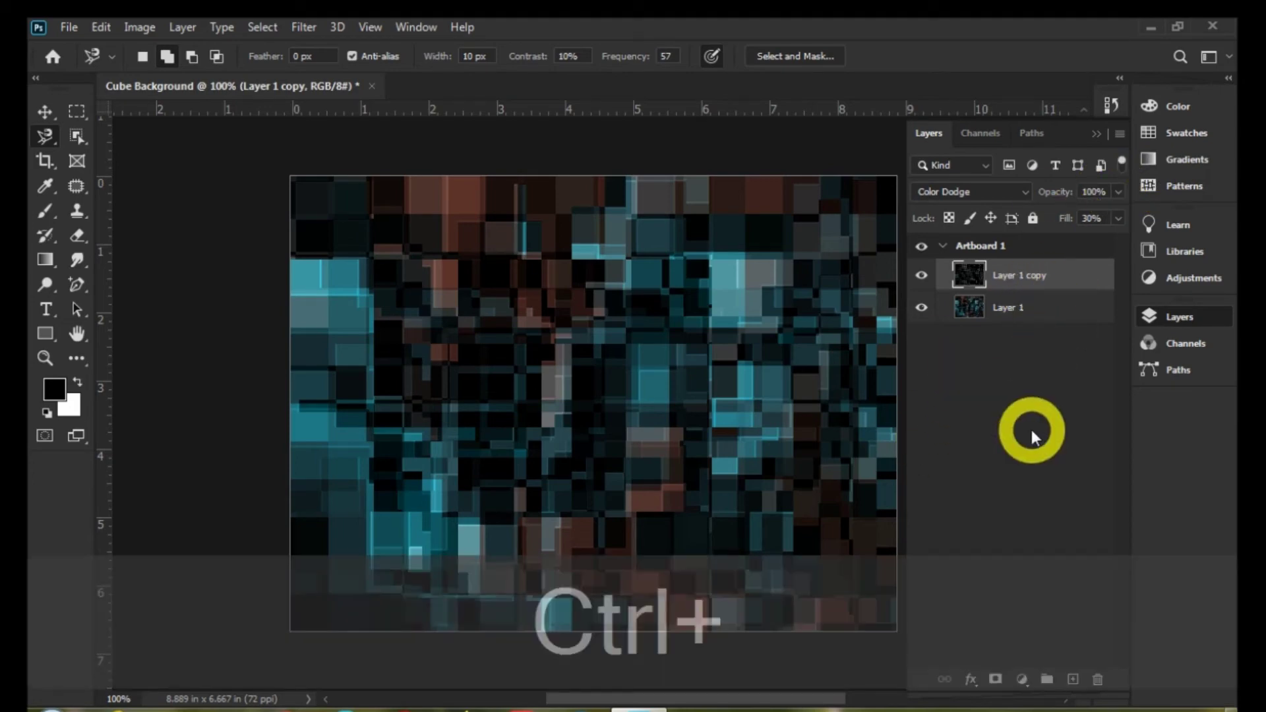
# Duplicate Layer 1 copy and set the duplicate to Linear Dodge (Add) blending with 40% fill
pyautogui.hotkey('ctrl', 'j')
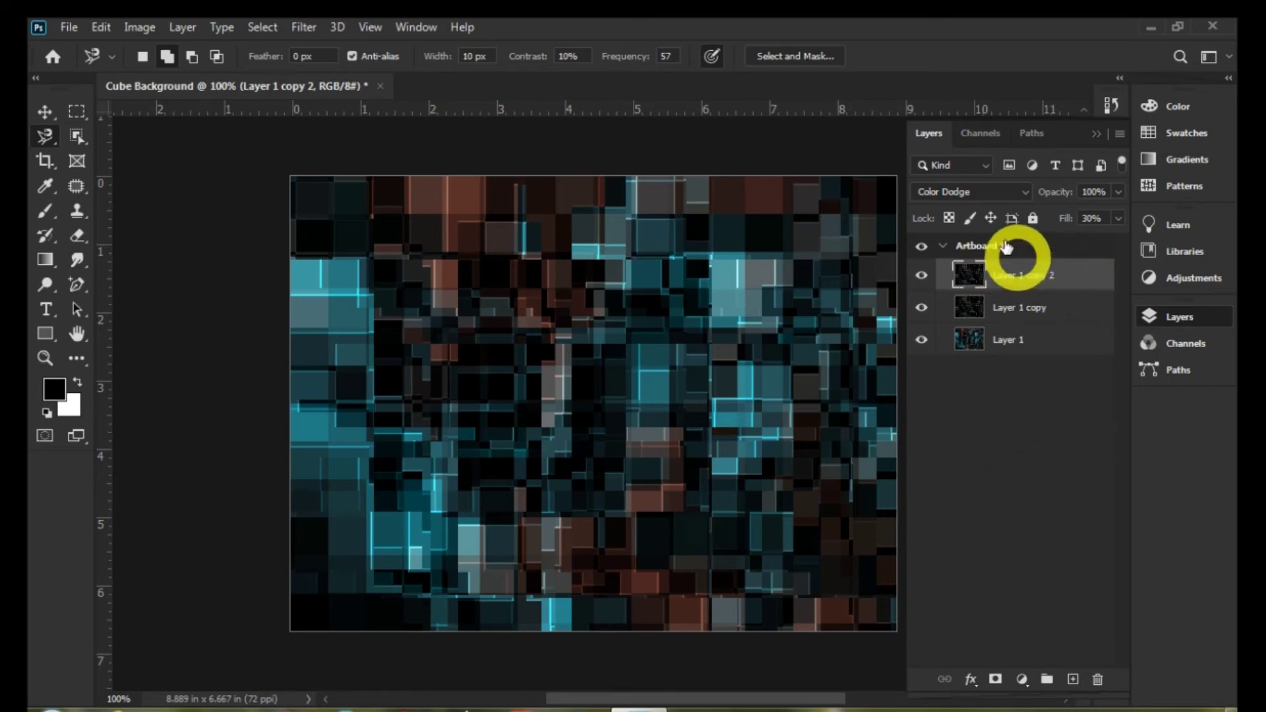
pyautogui.click(978, 197)
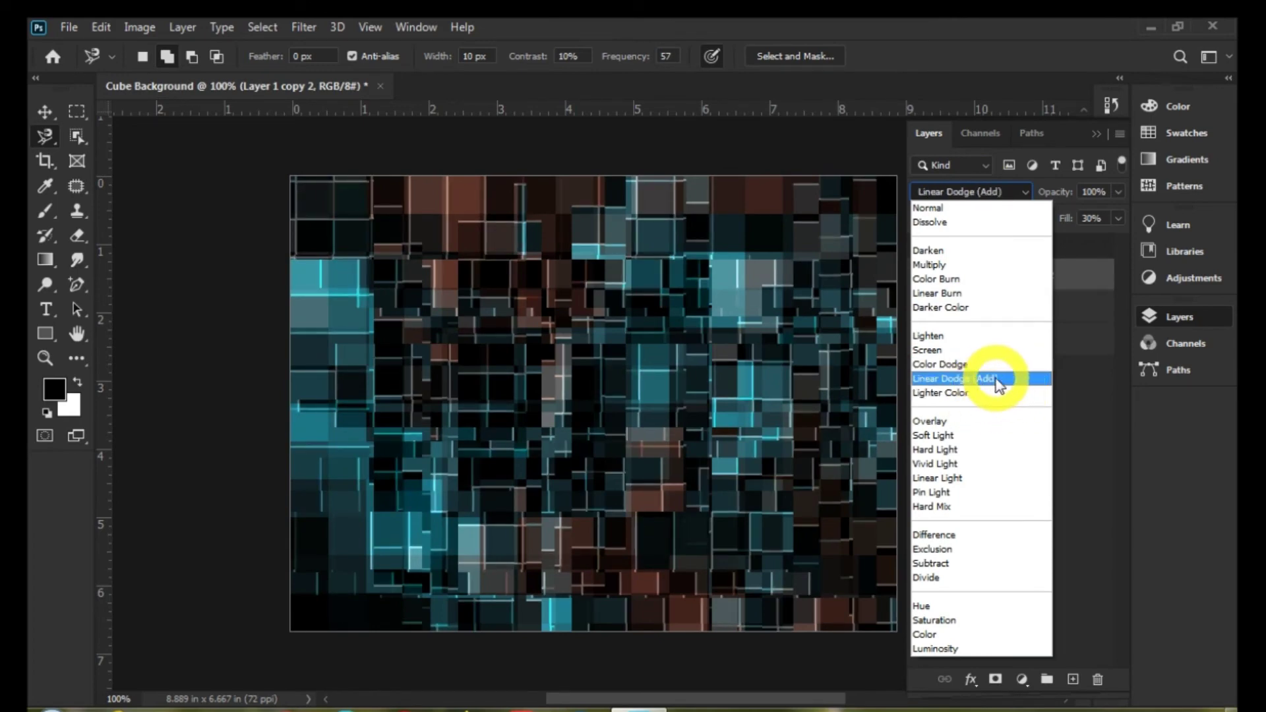
pyautogui.click(999, 385)
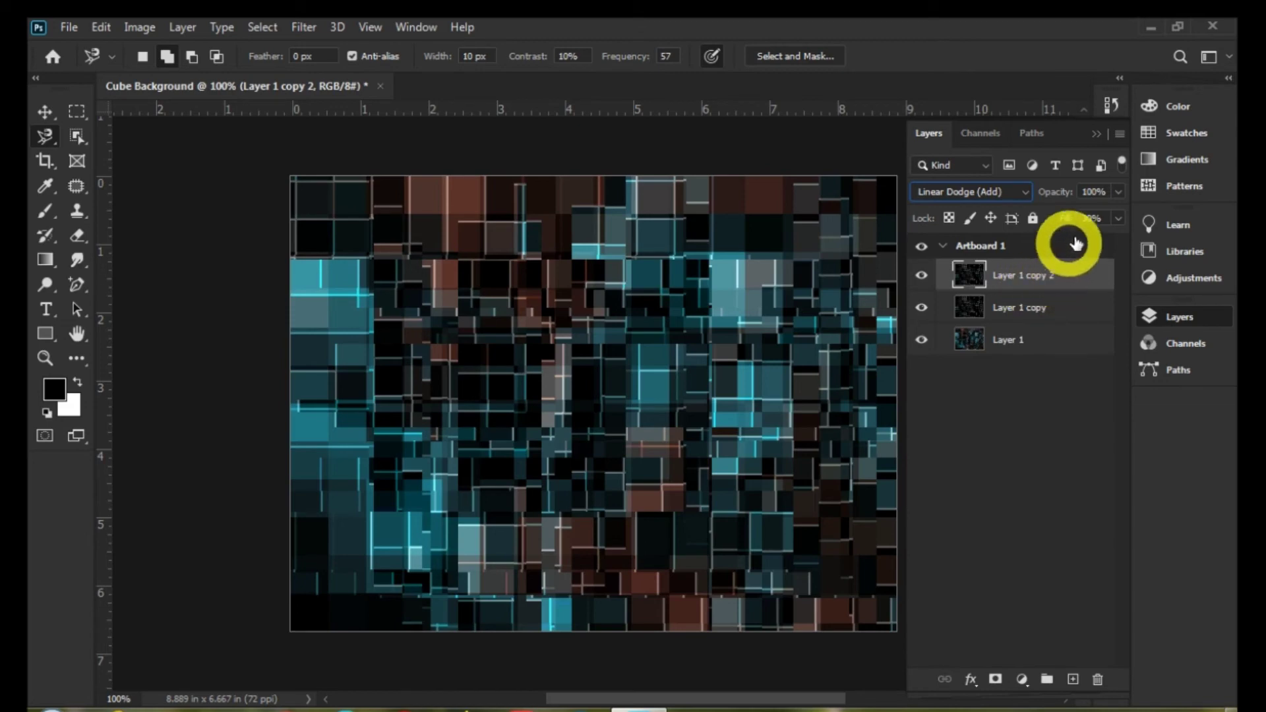
pyautogui.click(1100, 218)
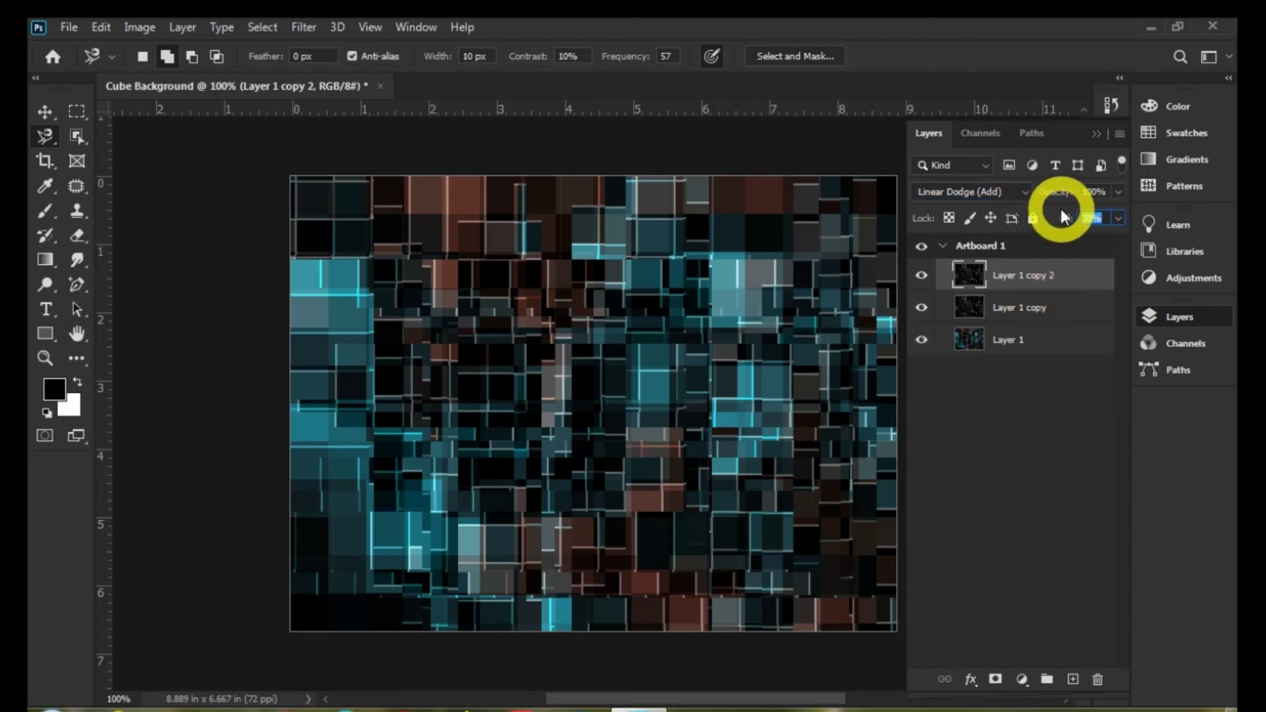
pyautogui.write('40')
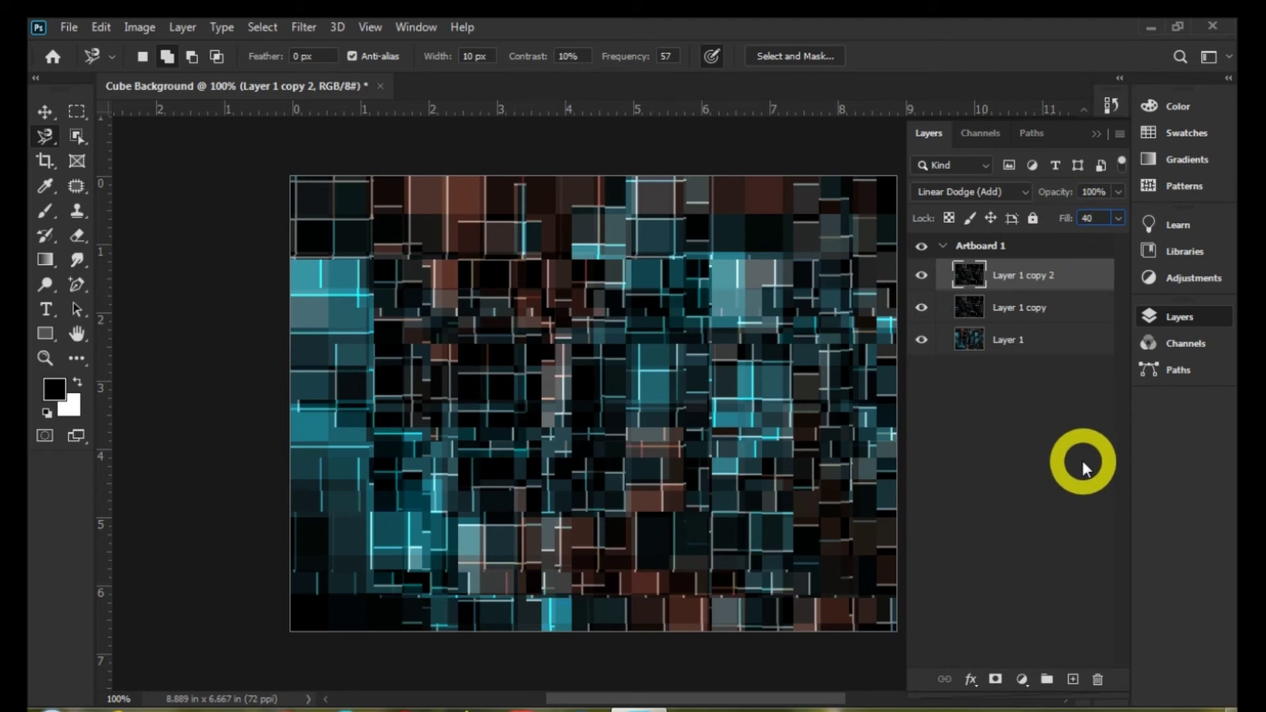
# Apply a Radial Blur to Layer 1 copy 2 with amount 27, the Zoom method and Good quality
pyautogui.click(304, 27)
pyautogui.moveTo(389, 295)
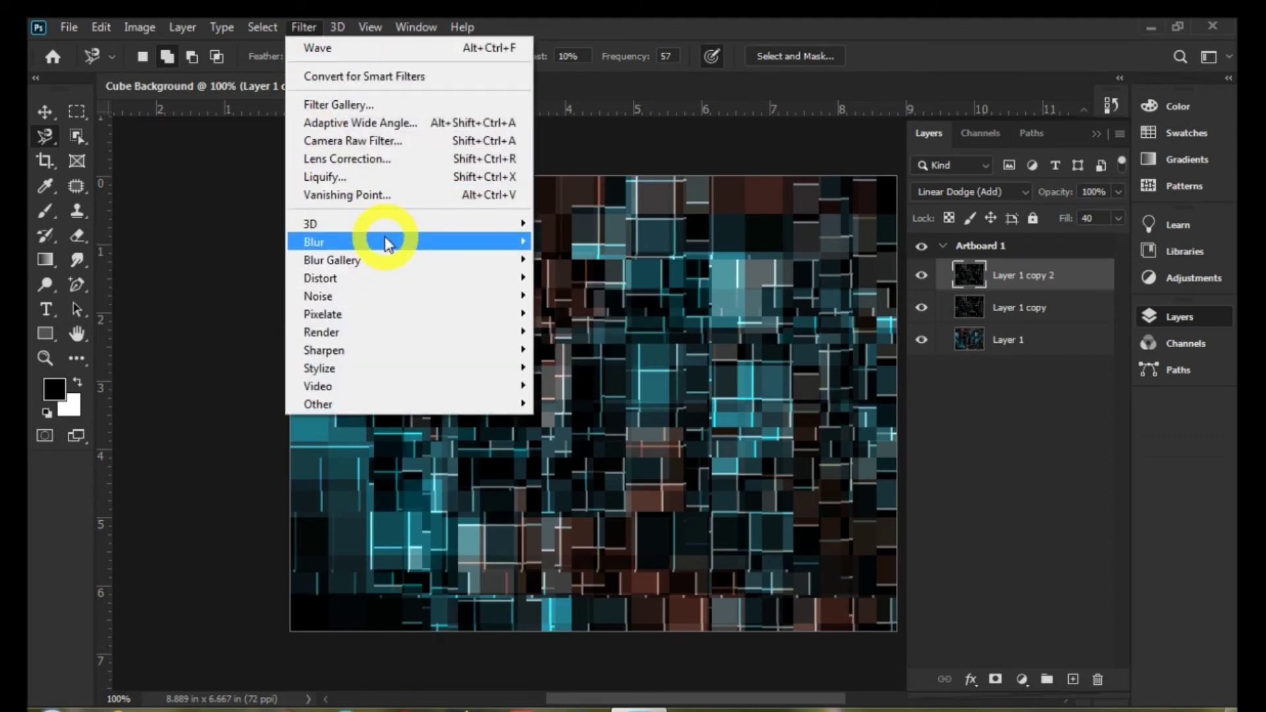
pyautogui.moveTo(387, 242)
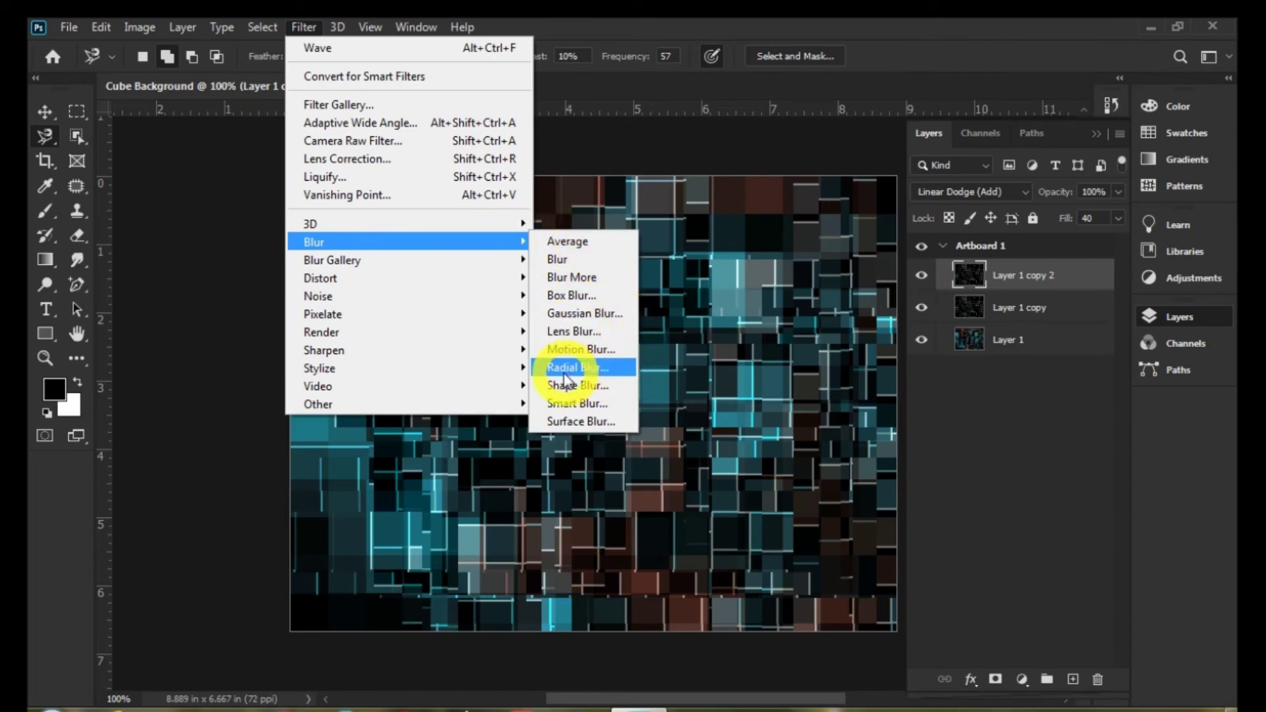
pyautogui.click(622, 370)
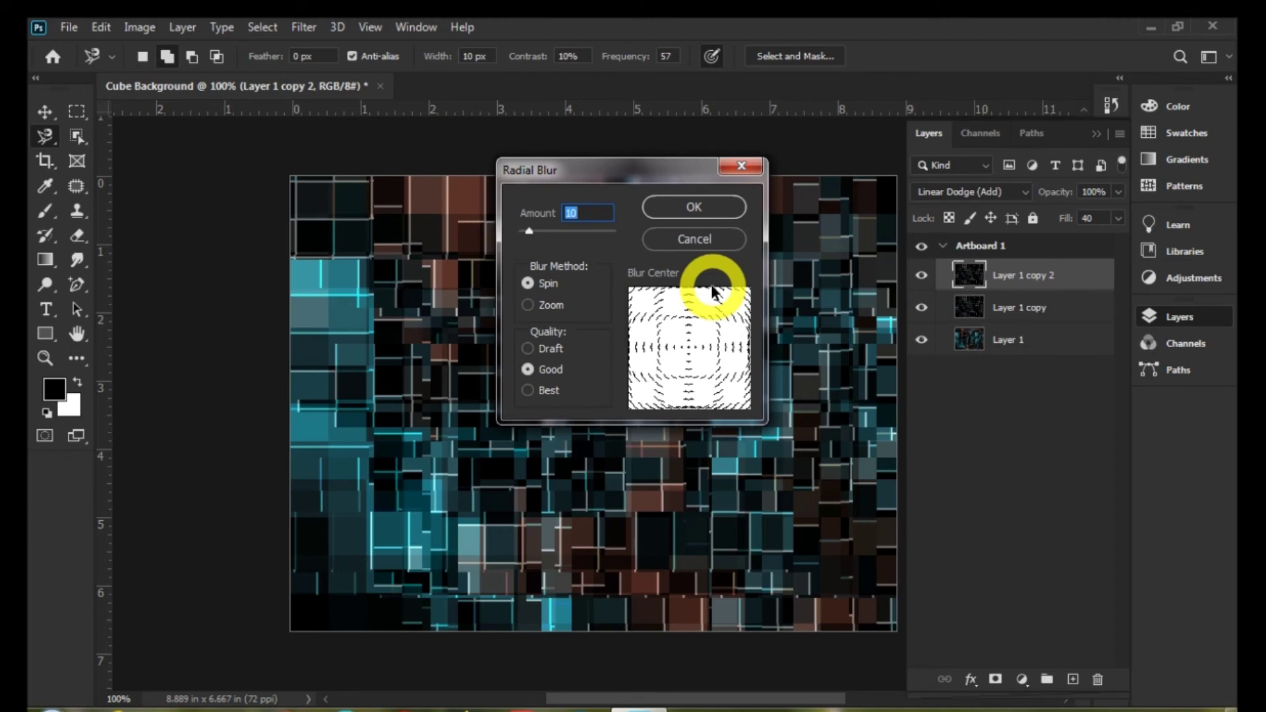
pyautogui.write('2')
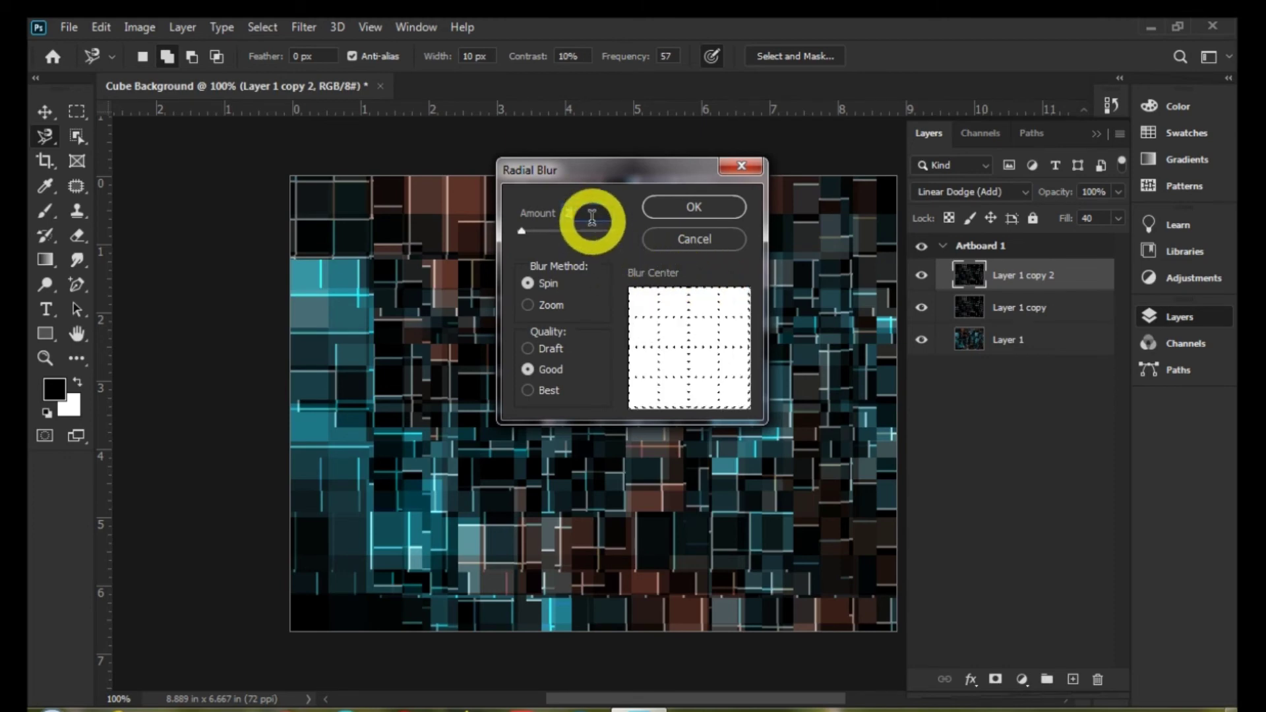
pyautogui.write('7')
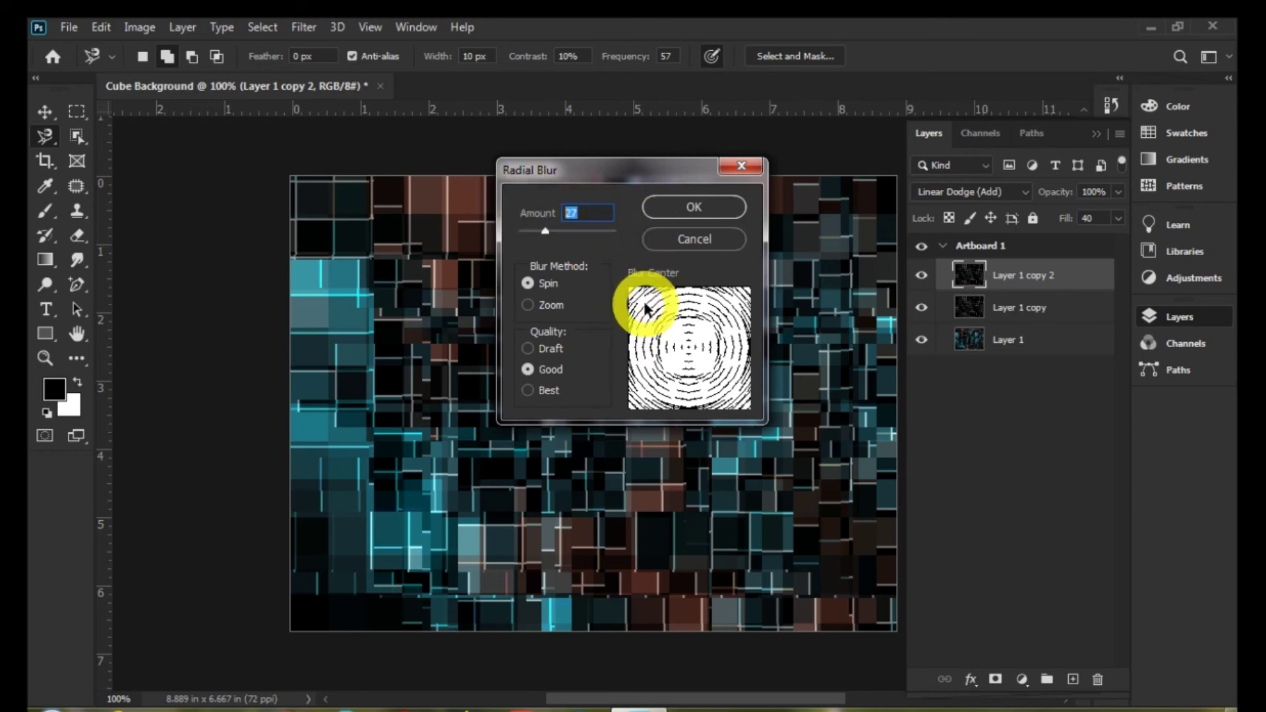
pyautogui.click(540, 303)
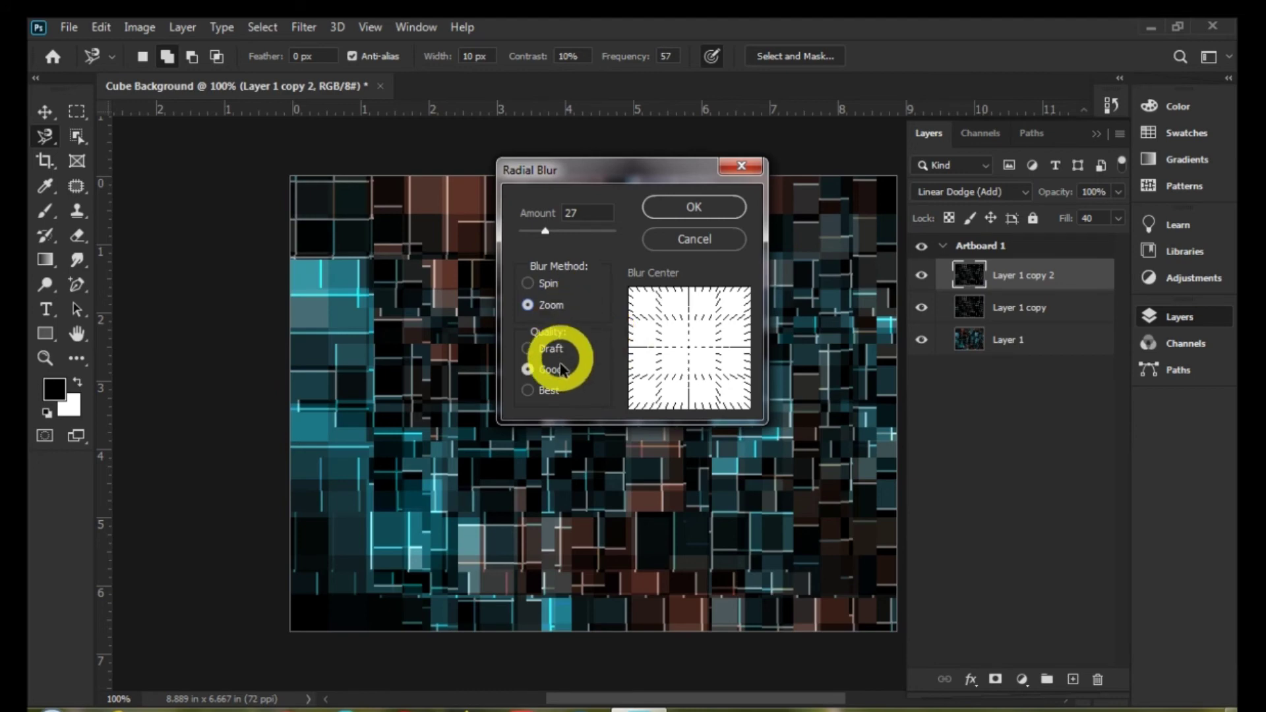
pyautogui.click(695, 208)
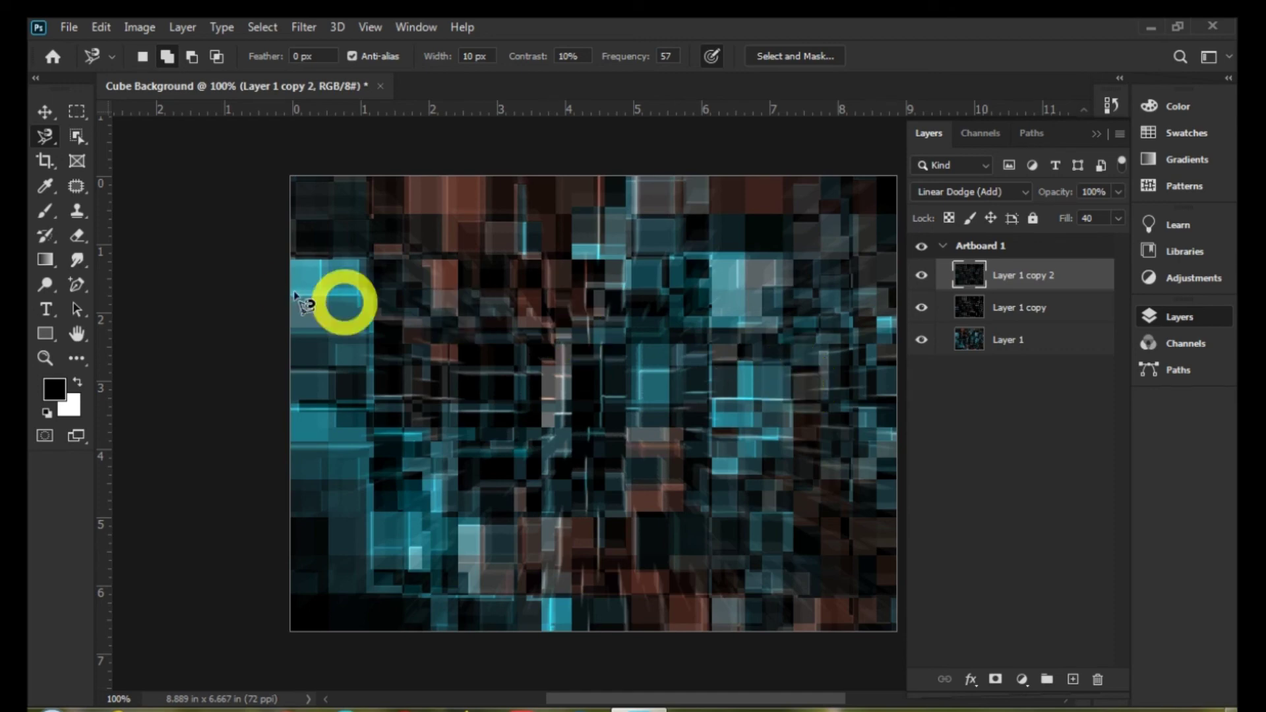
# Duplicate the mosaic on Layer 1 and set the duplicate to Linear Light blending with 20% fill
pyautogui.click(1048, 342)
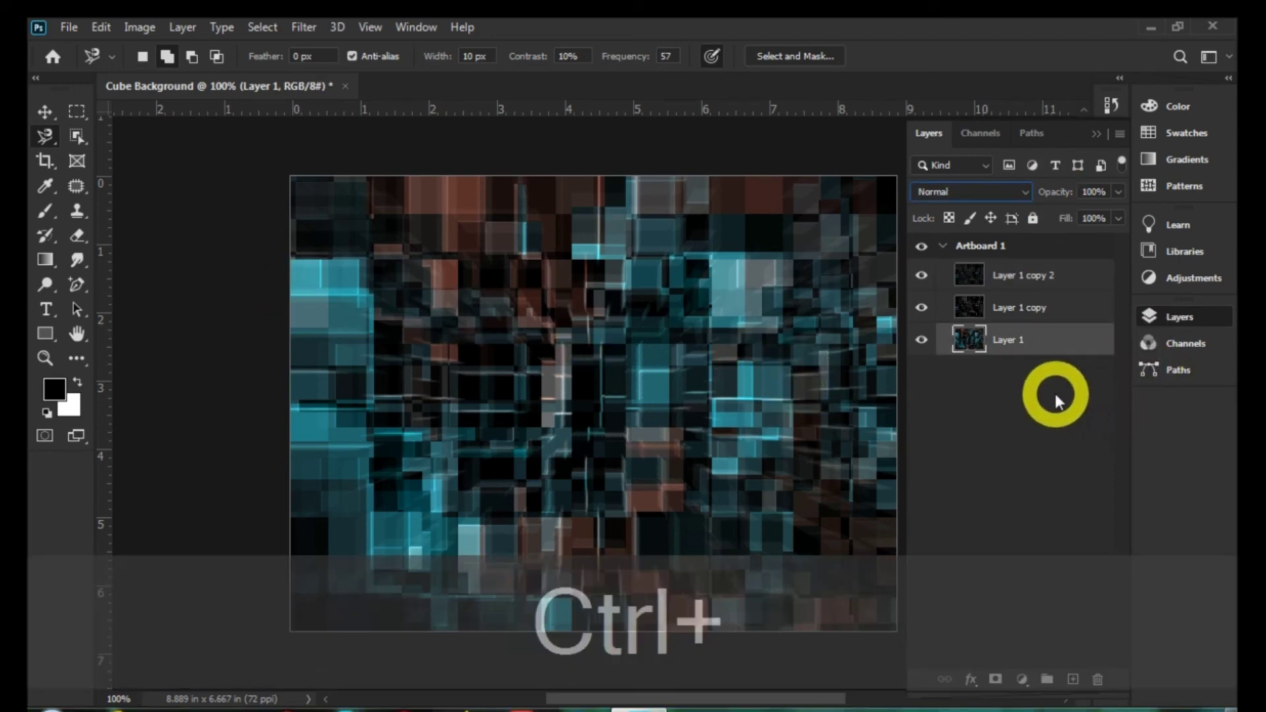
pyautogui.hotkey('ctrl', 'j')
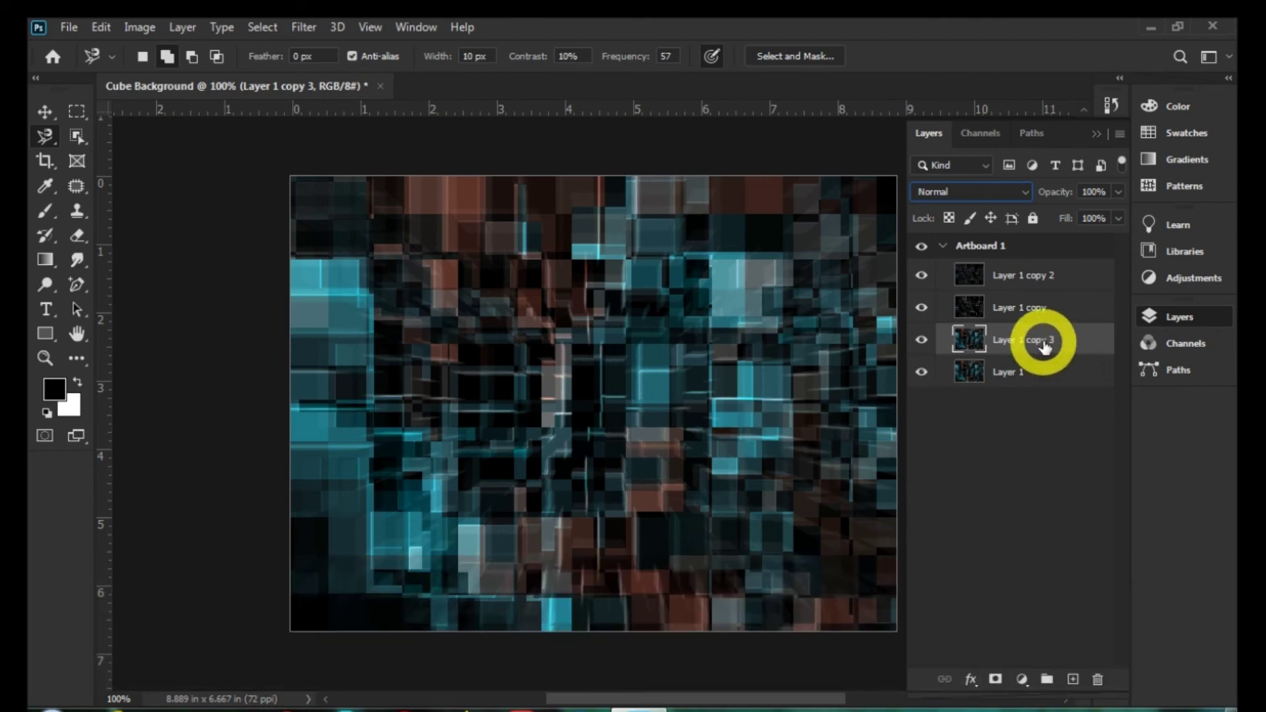
pyautogui.click(1019, 193)
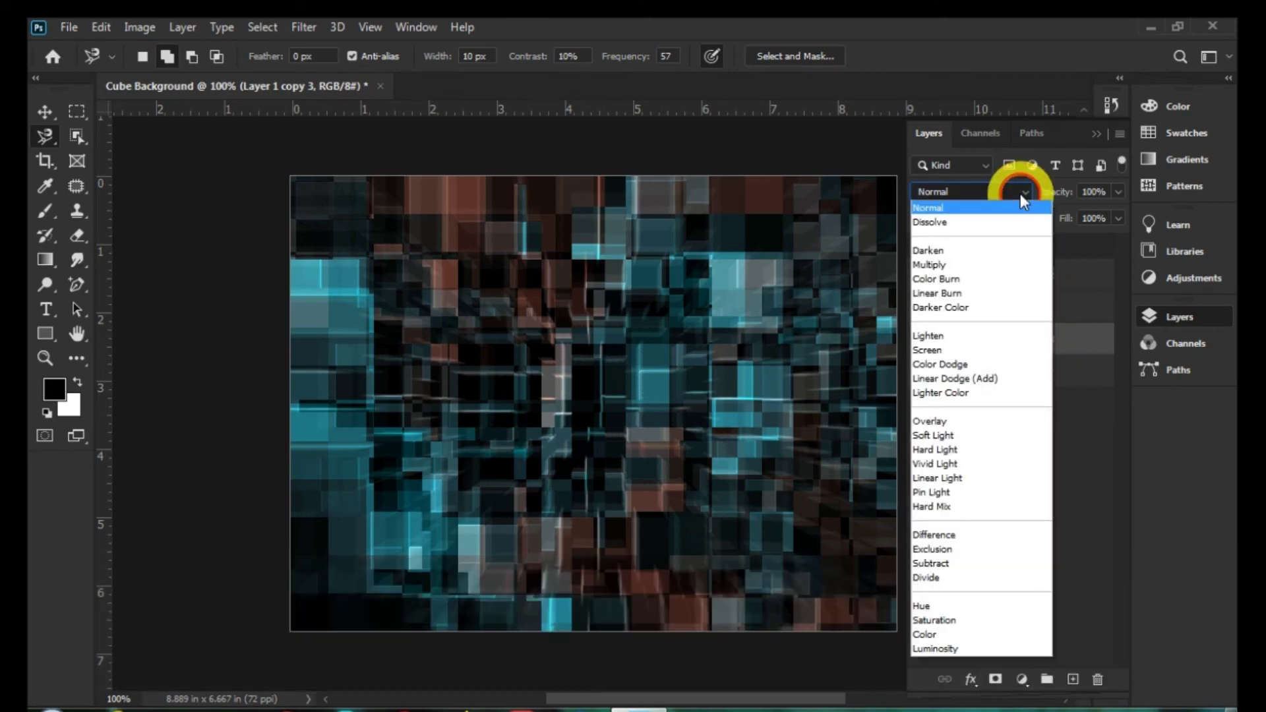
pyautogui.click(996, 479)
pyautogui.moveTo(1109, 220); pyautogui.dragTo(1071, 221)
pyautogui.write('20')
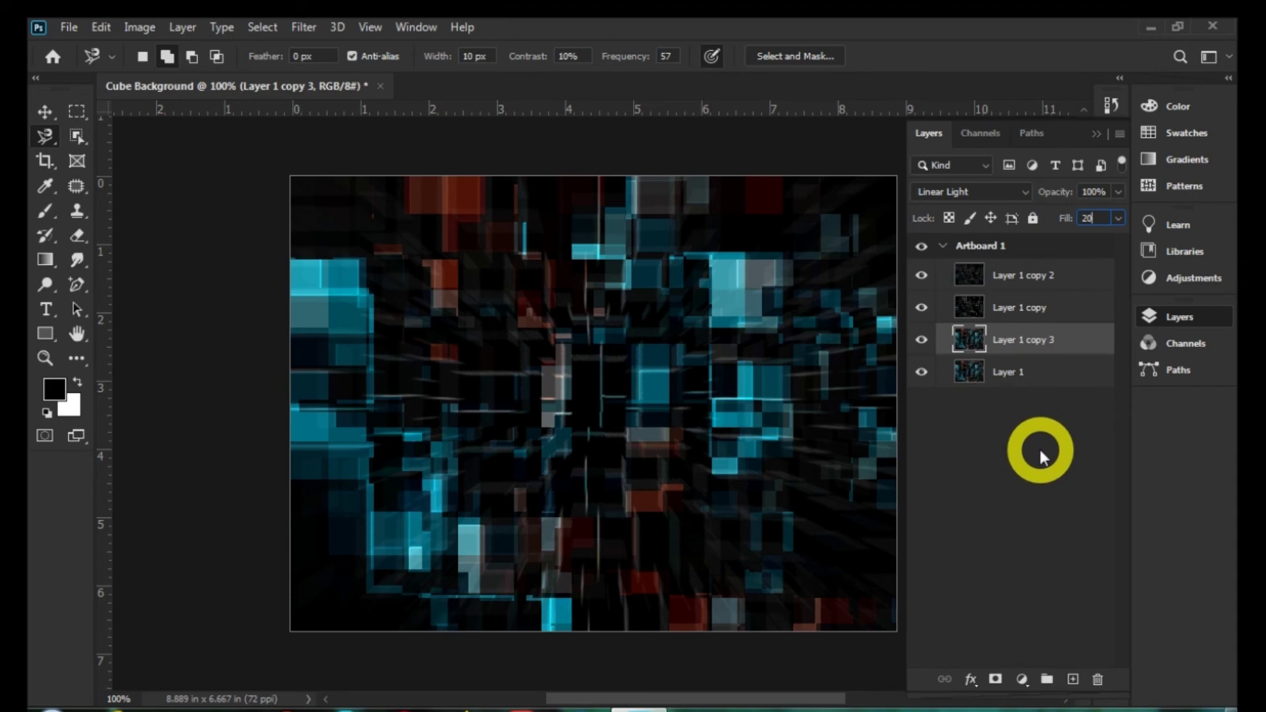
# Adjust the Levels of Layer 1 copy 3 with midtone input 1.43, white input 126 and black output 109
pyautogui.click(142, 27)
pyautogui.click(192, 77)
pyautogui.click(416, 134)
pyautogui.click(410, 96)
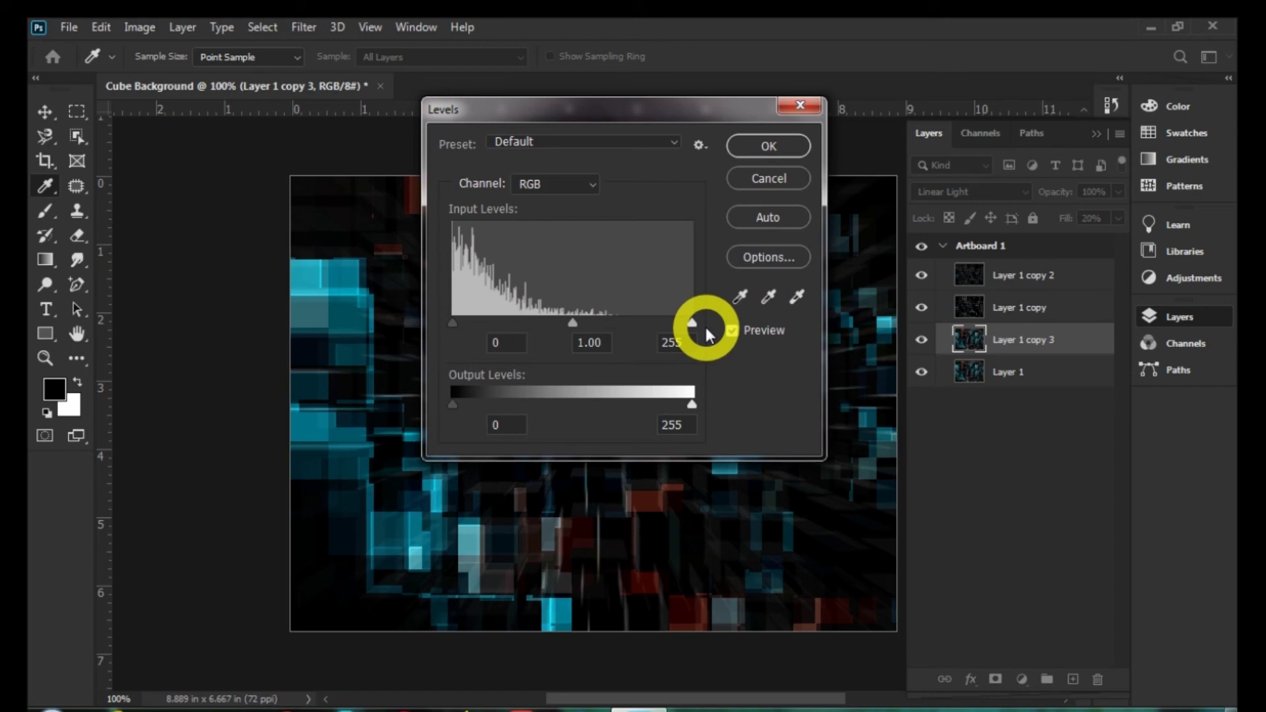
pyautogui.click(605, 343)
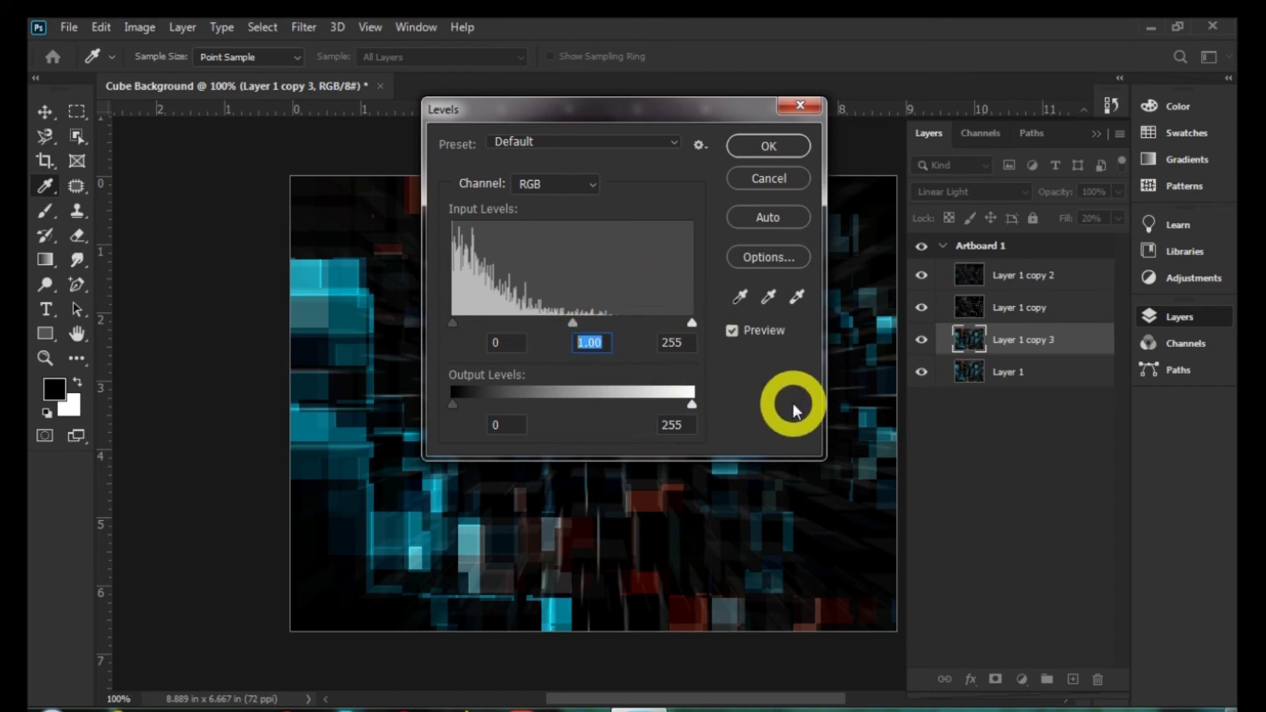
pyautogui.write('1.43')
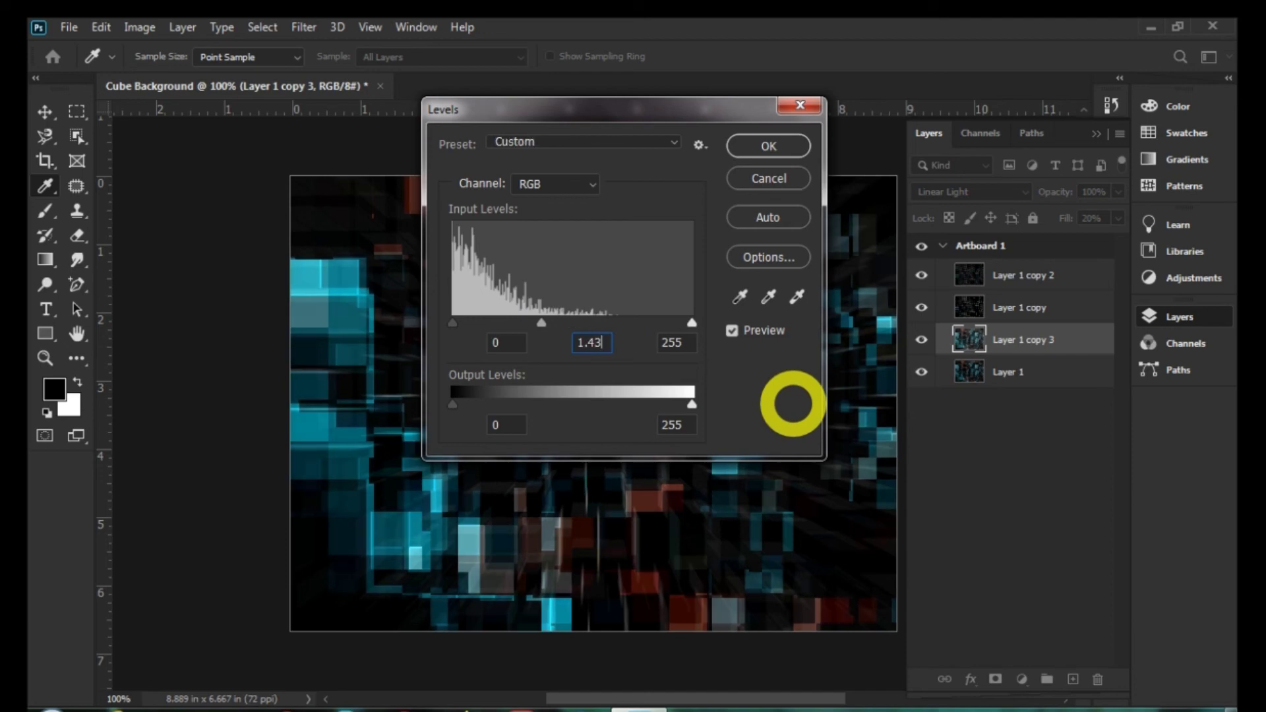
pyautogui.press('Tab')
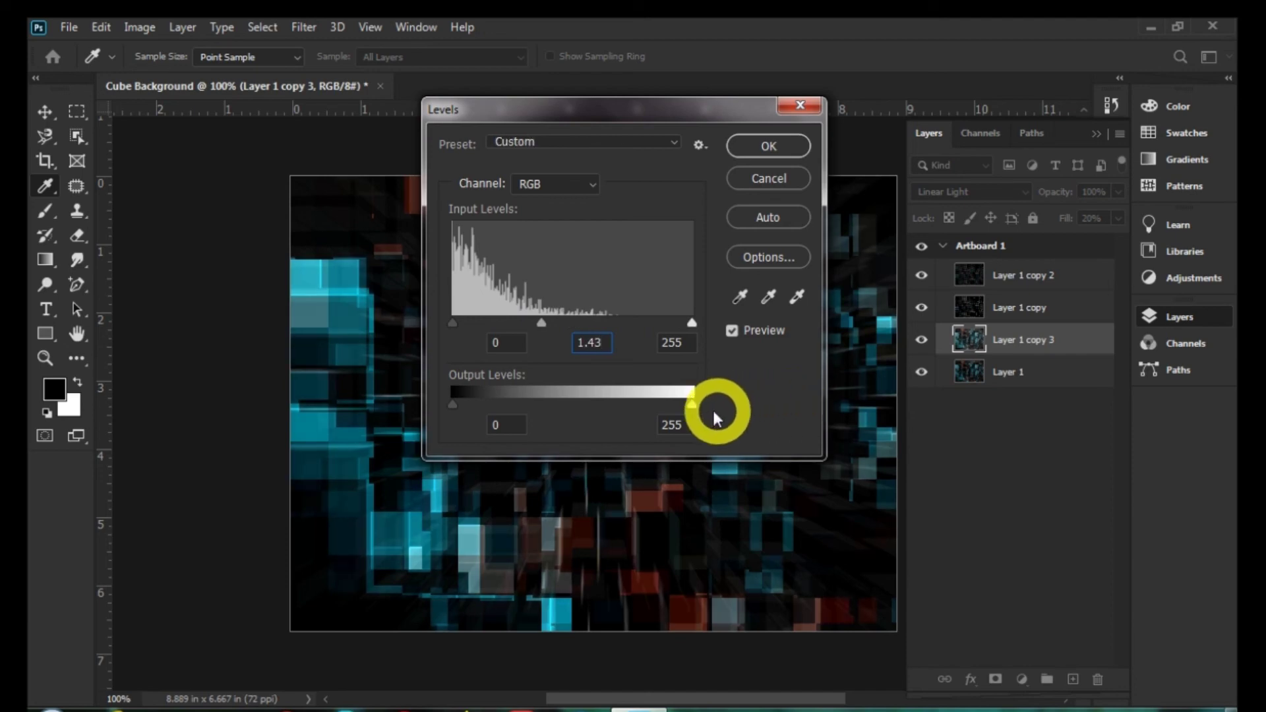
pyautogui.write('126')
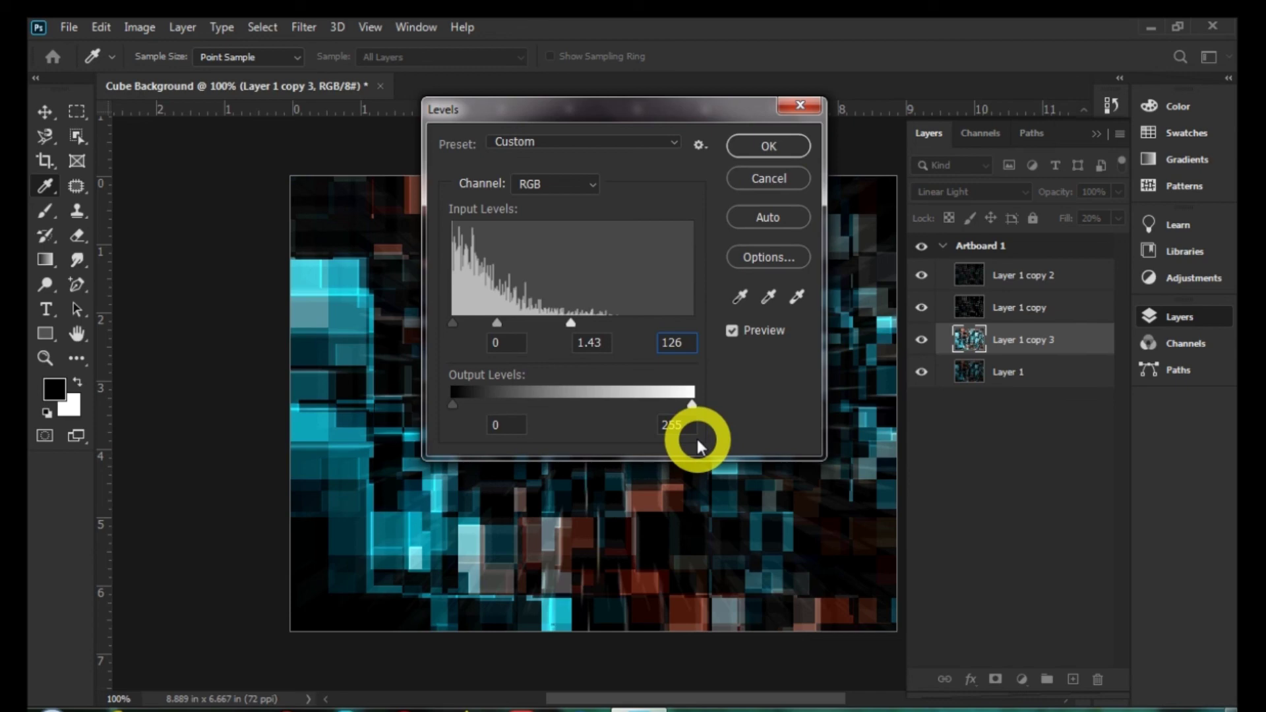
pyautogui.click(506, 426)
pyautogui.write('109')
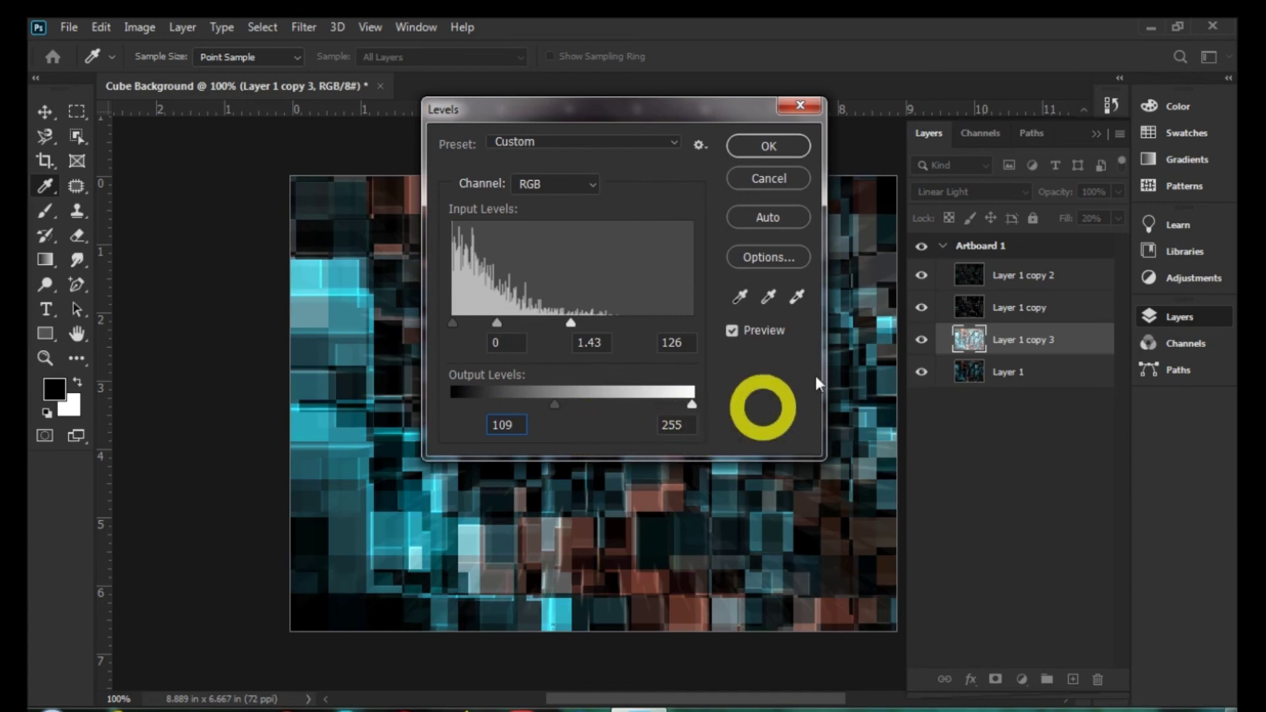
pyautogui.click(777, 149)
pyautogui.press('l')
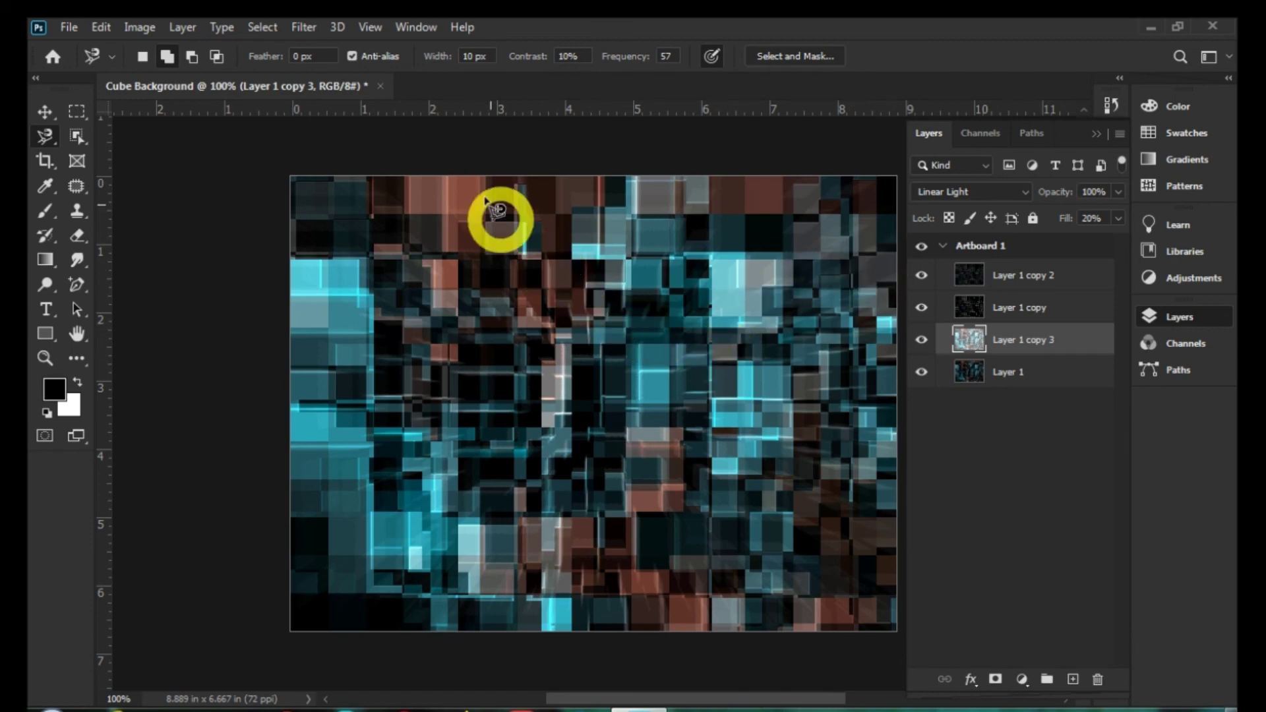
# Apply a Radial Blur to Layer 1 copy 3 with amount 27, the Zoom method and Best quality
pyautogui.click(305, 29)
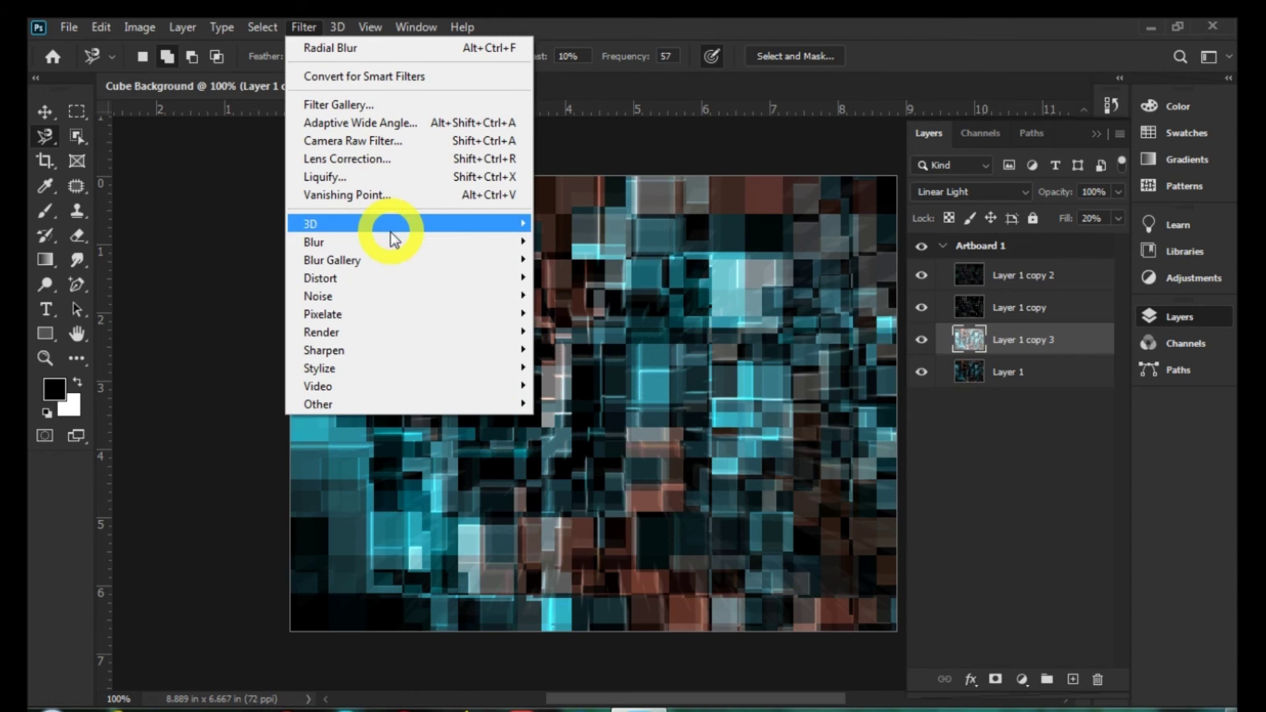
pyautogui.moveTo(520, 244)
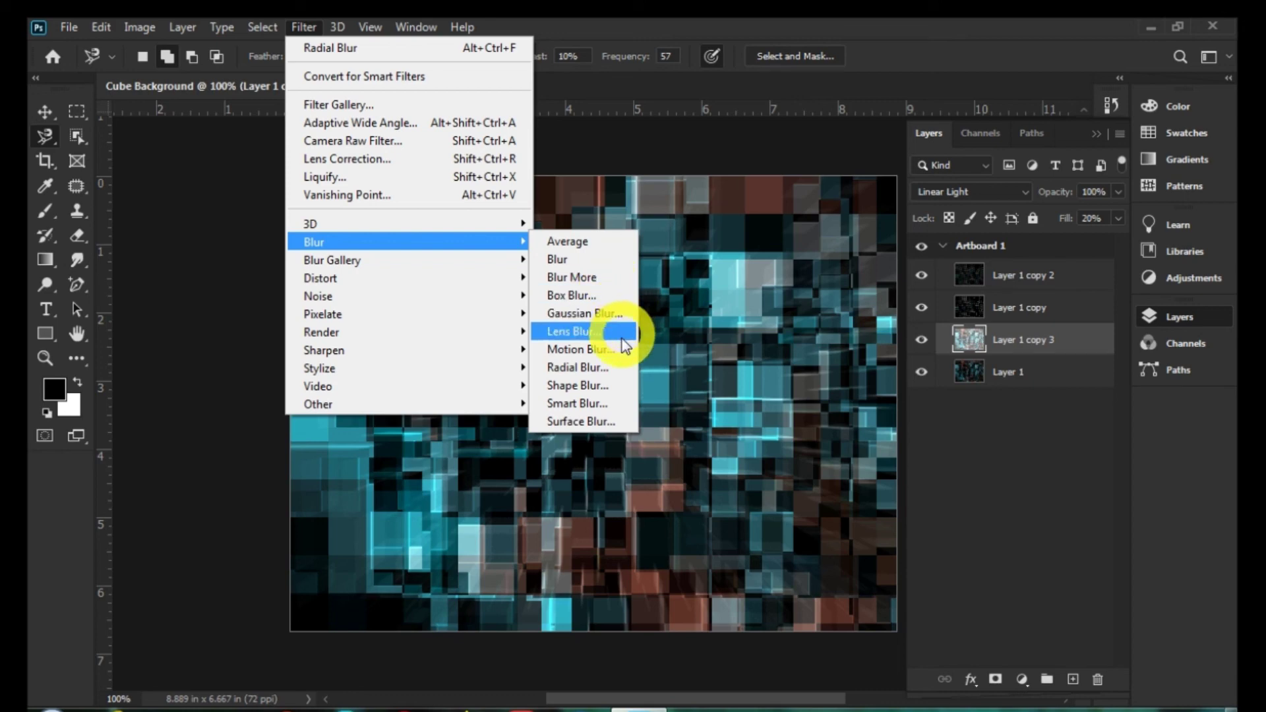
pyautogui.click(619, 370)
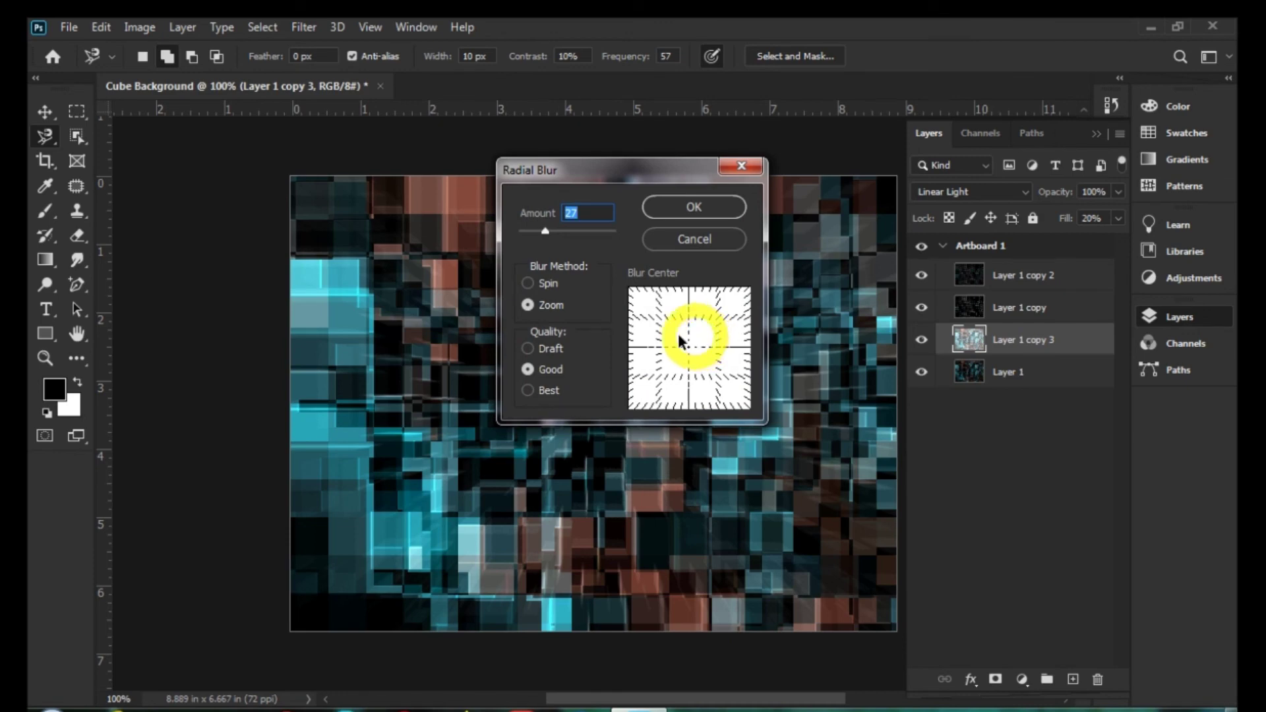
pyautogui.click(554, 387)
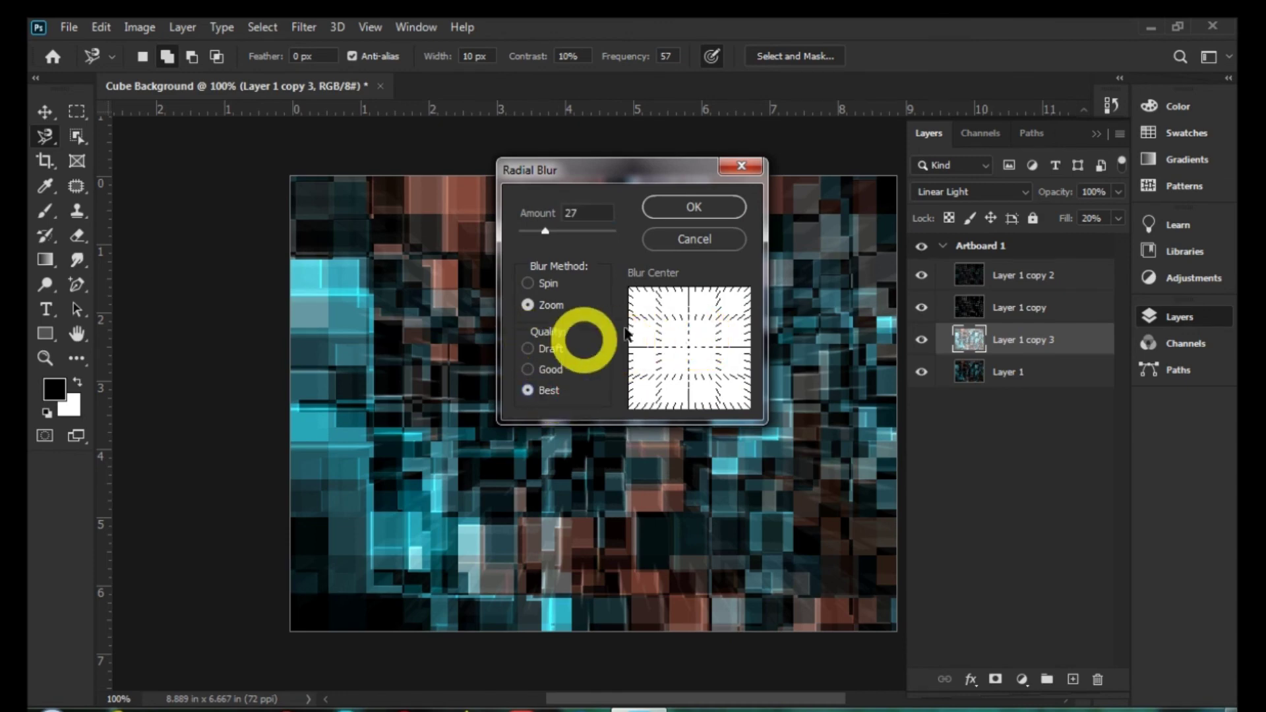
pyautogui.click(712, 208)
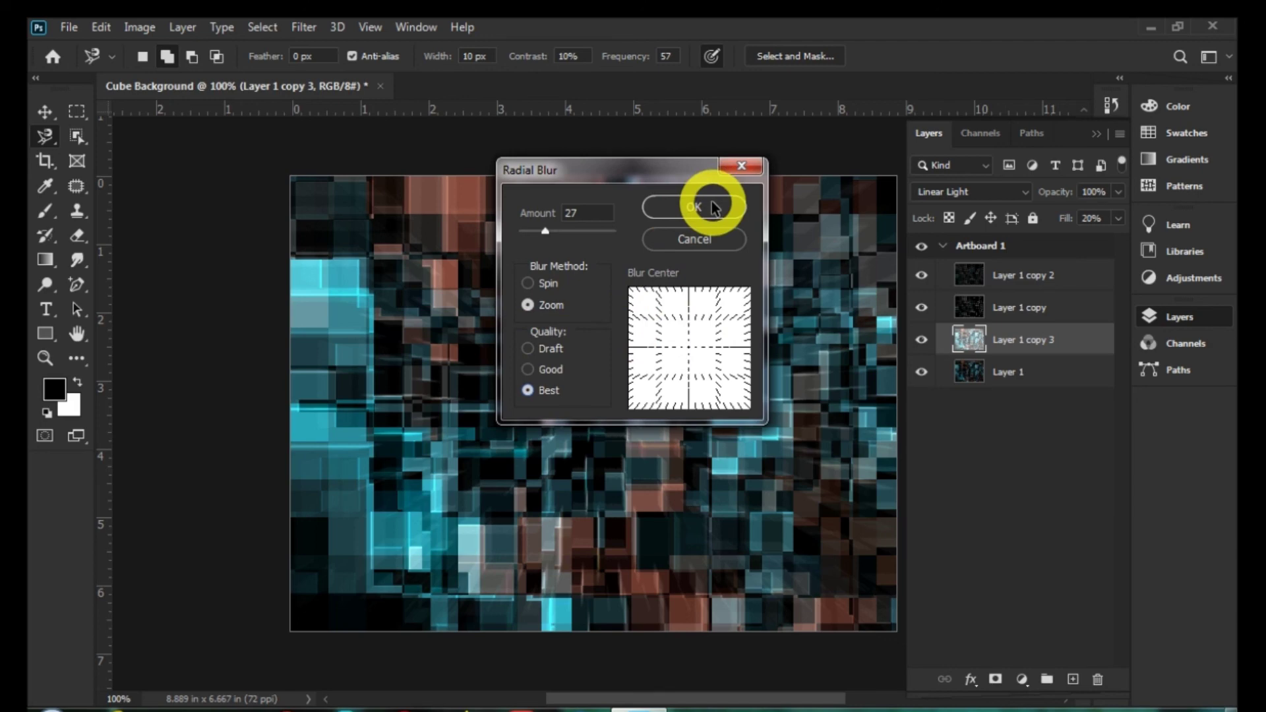